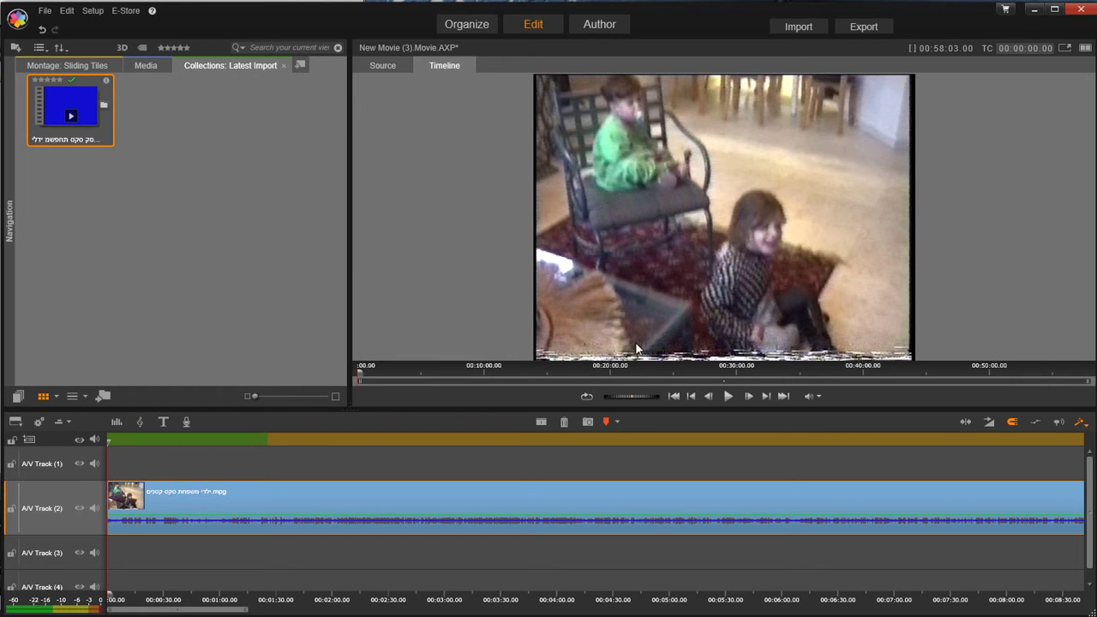
left_click(728, 397)
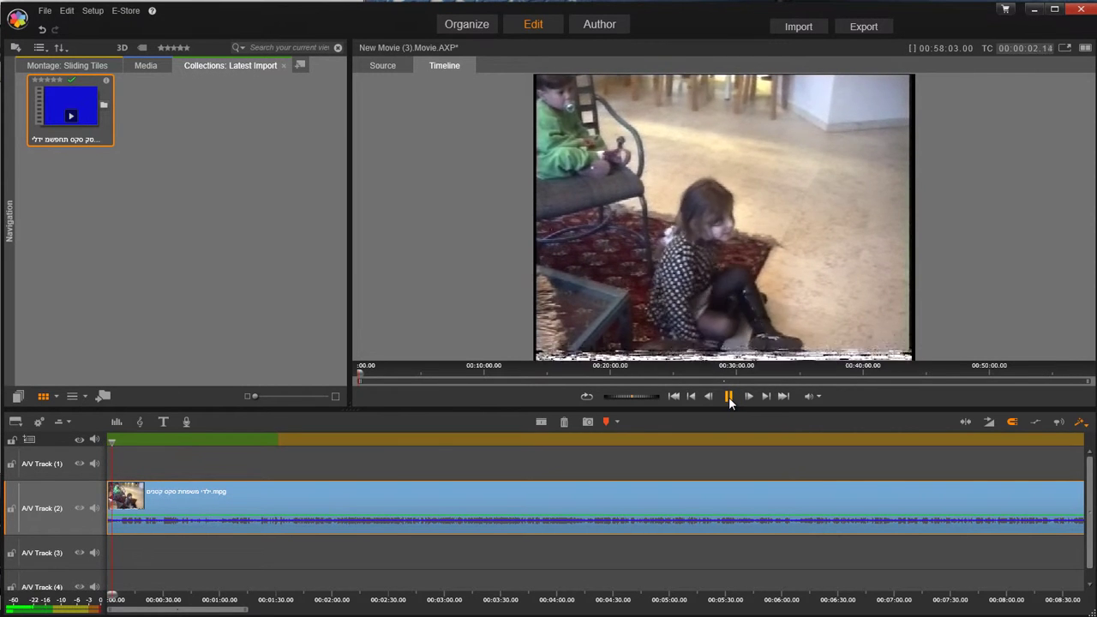
left_click(729, 397)
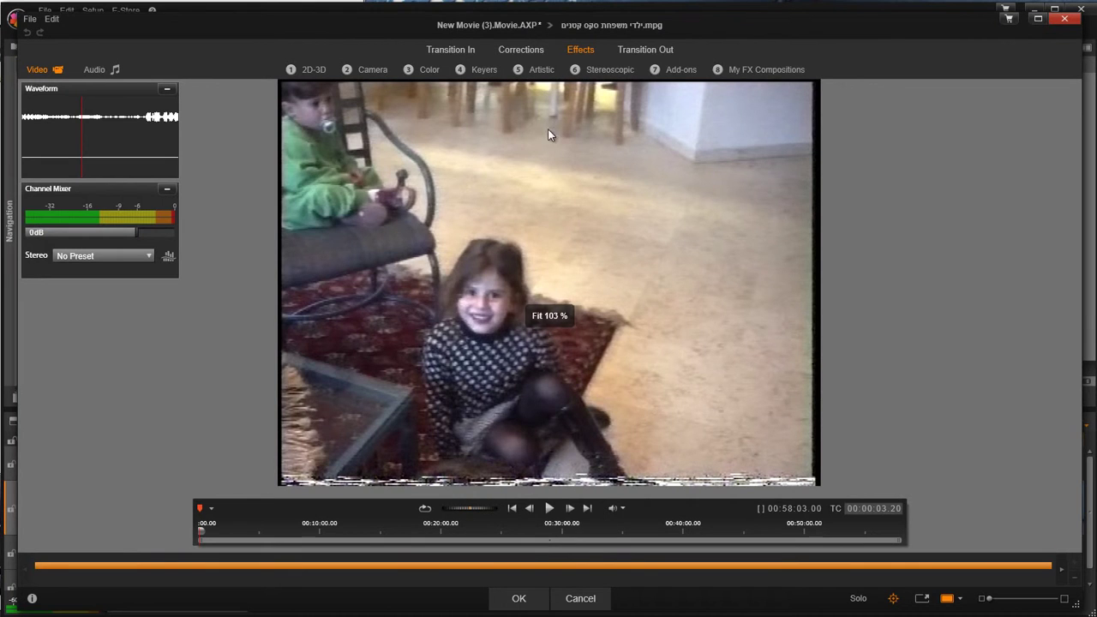
left_click(520, 52)
left_click(600, 72)
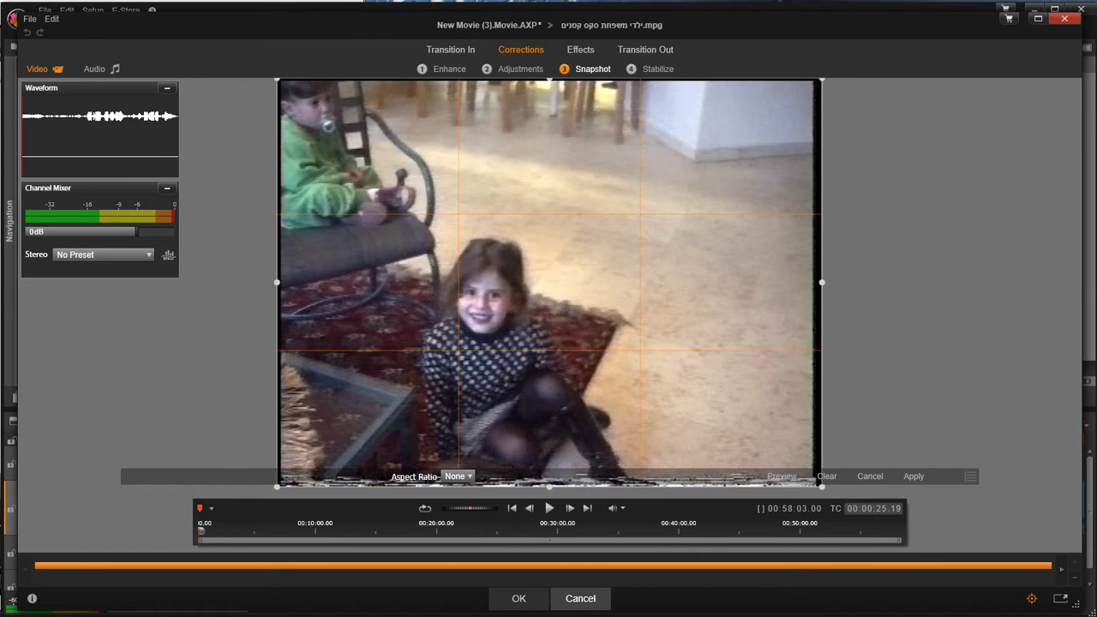
left_click(580, 598)
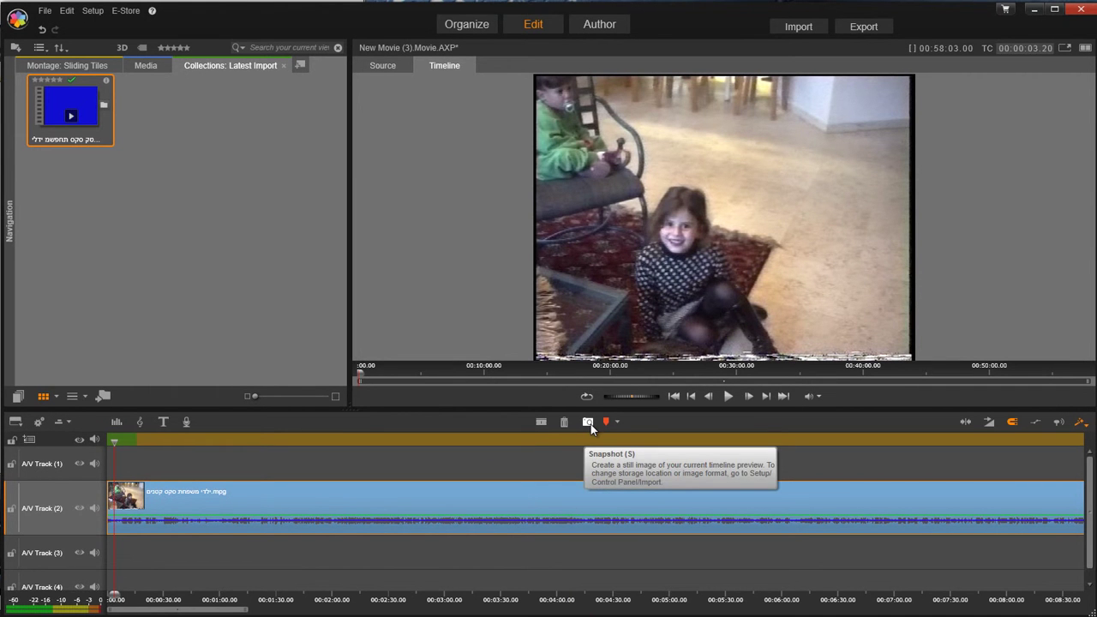
Take full-frame snapshots of the timeline preview at 00:00:16.12 and at 00:00:39.13
left_click_drag(116, 442, 137, 442)
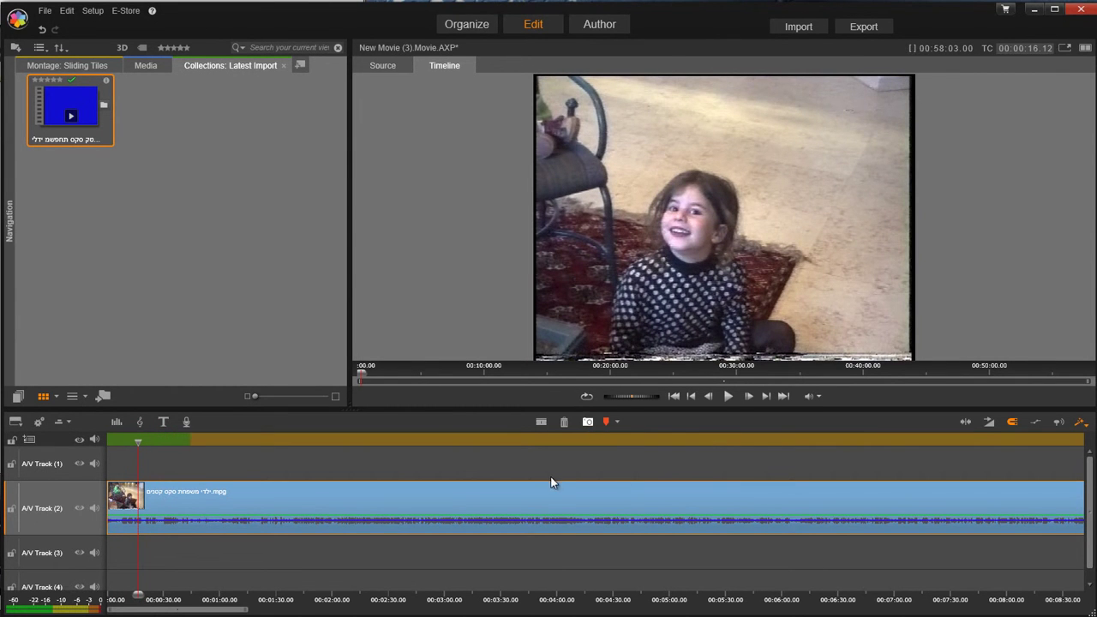
key("s")
left_click_drag(138, 442, 181, 443)
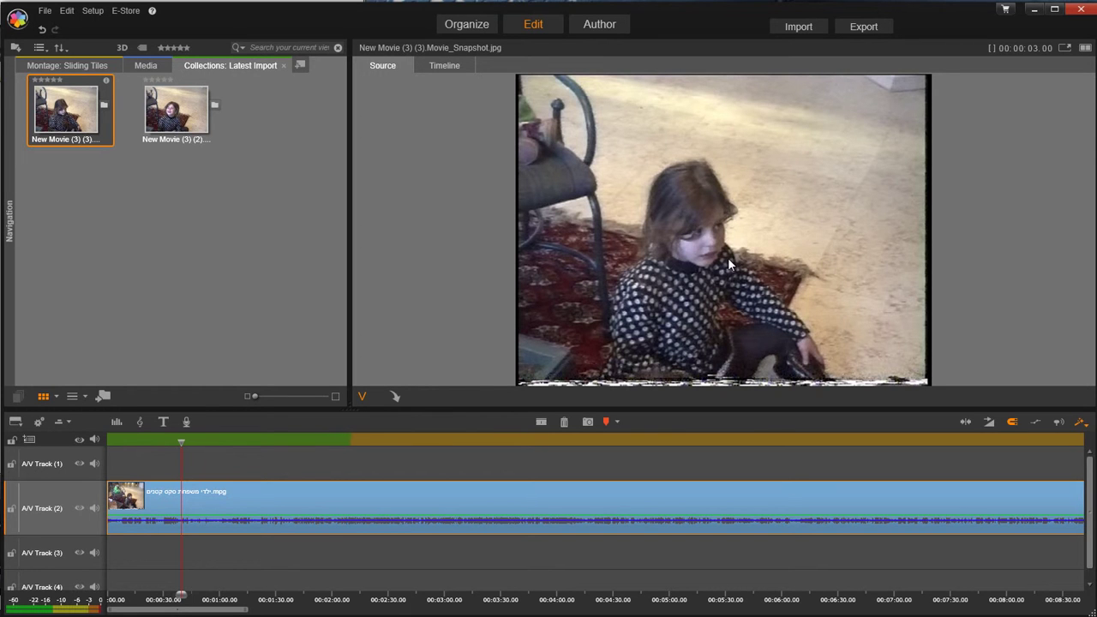
Open the clip on A/V Track (2) in the Snapshot correction and play it to the frame at 00:01:06.23
left_click(491, 499)
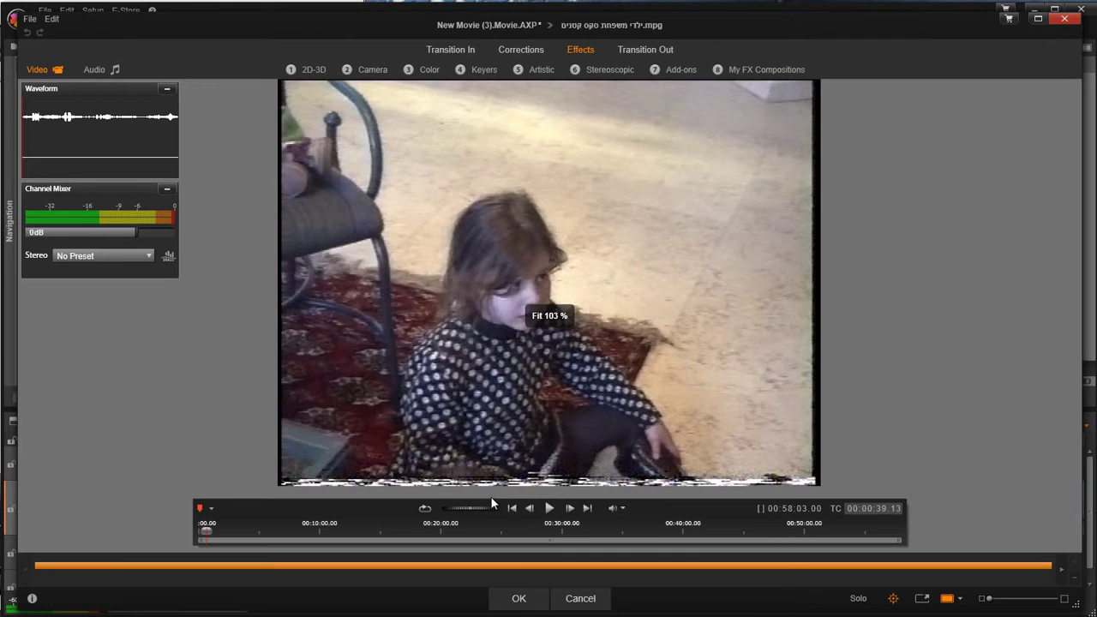
left_click(522, 49)
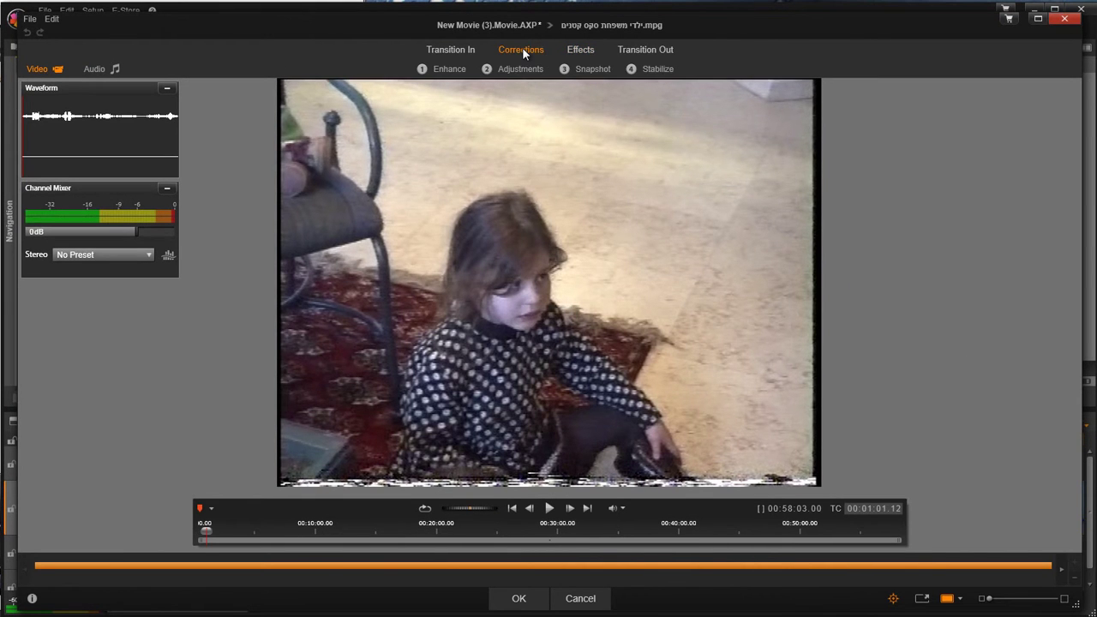
left_click(602, 75)
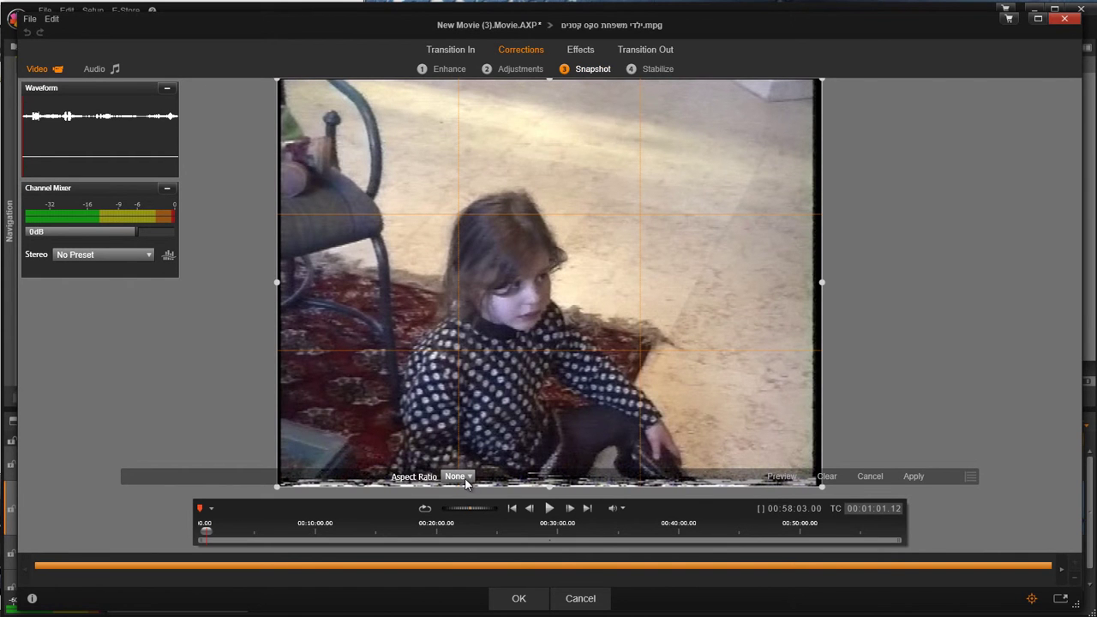
left_click(549, 508)
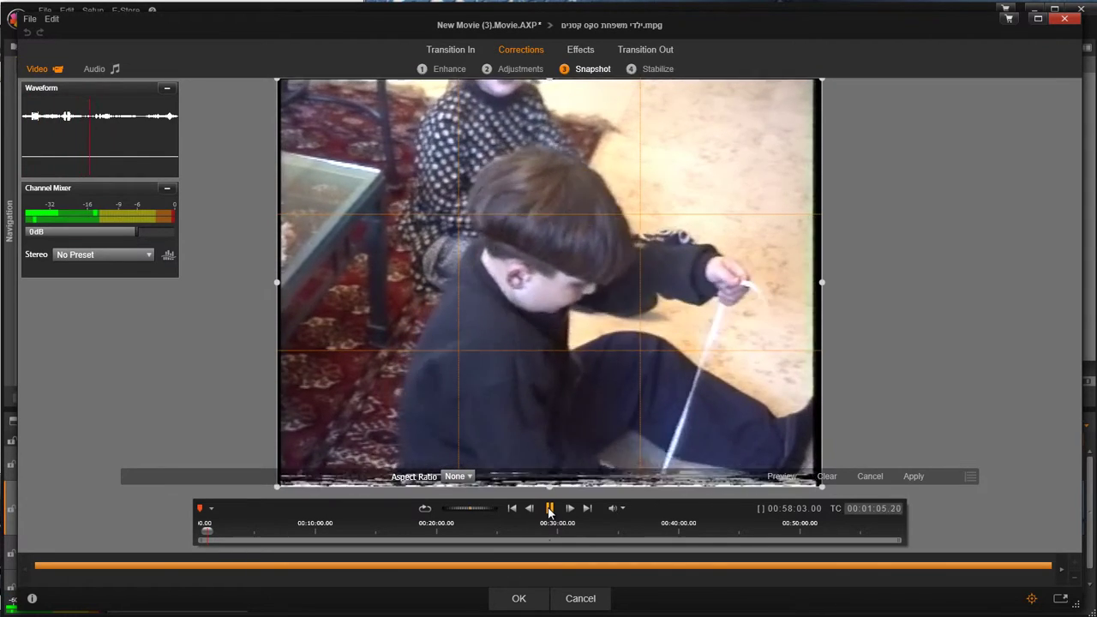
left_click(549, 508)
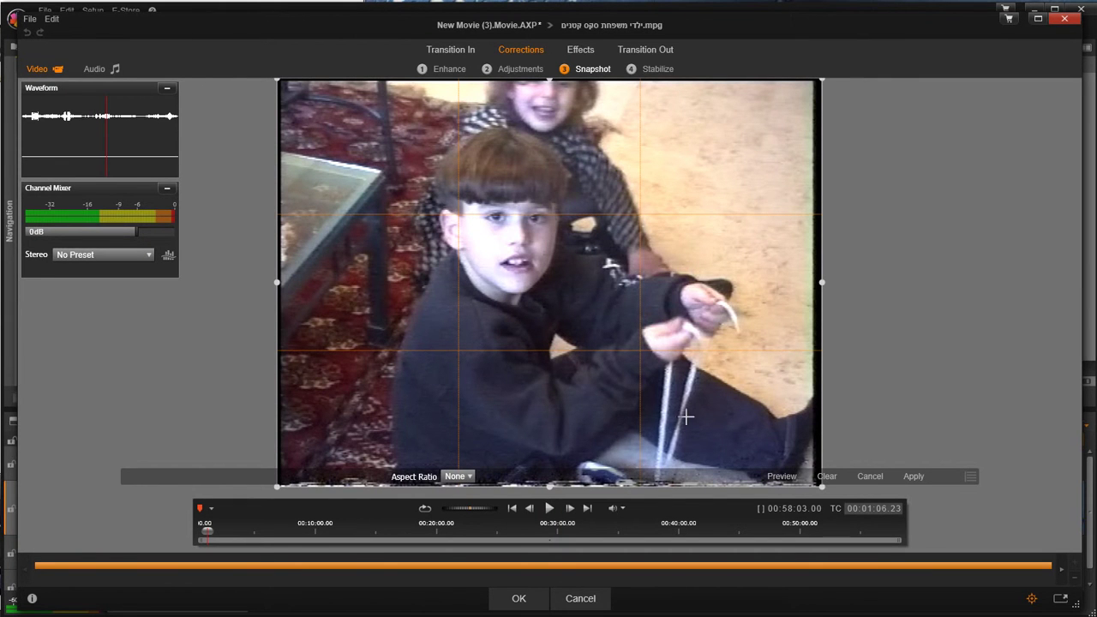
Crop the snapshot frame around the boy's upper body, extending it to the picture's upper edge, and apply the snapshot
left_click_drag(382, 115, 712, 397)
left_click_drag(545, 276, 537, 217)
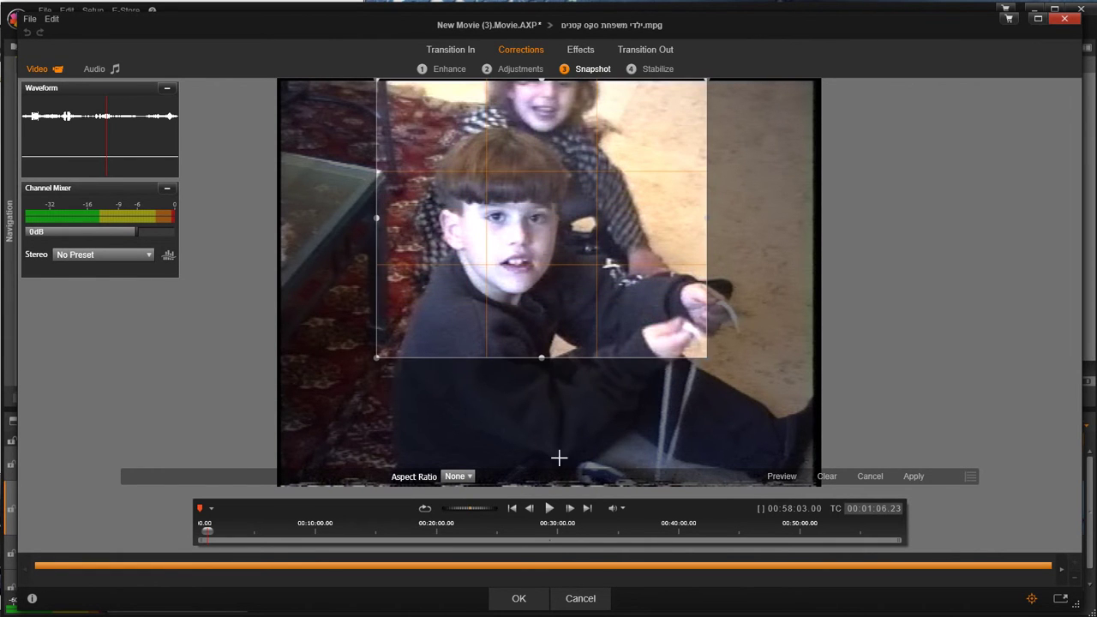
left_click_drag(377, 357, 367, 362)
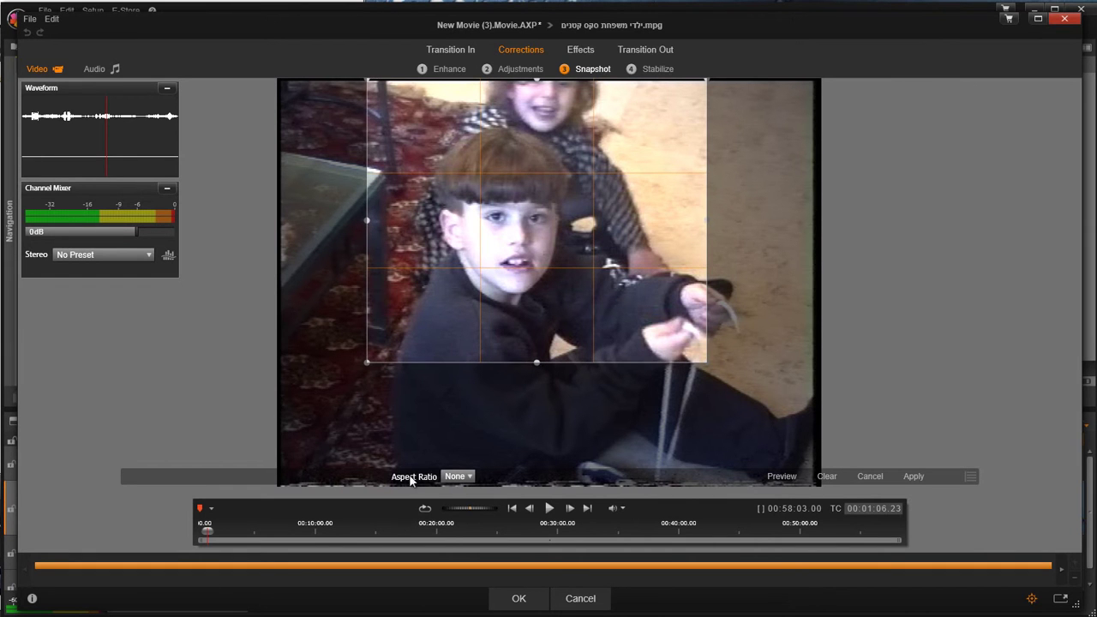
left_click(912, 477)
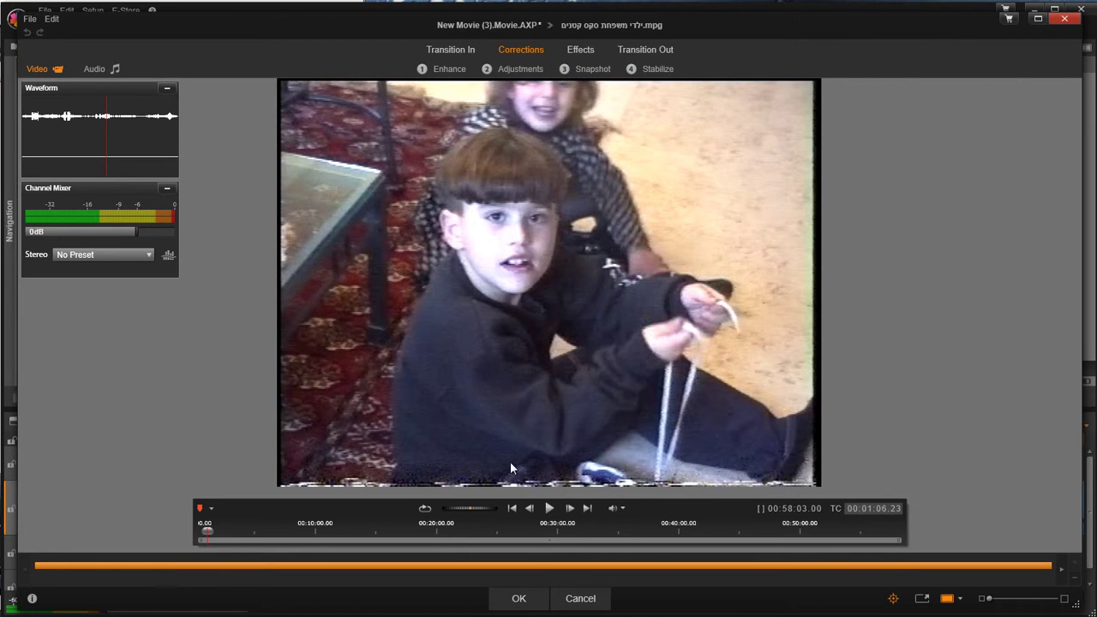
Play through the clip in short stretches and move the playhead to the two boys at 00:04:02.15
left_click(550, 508)
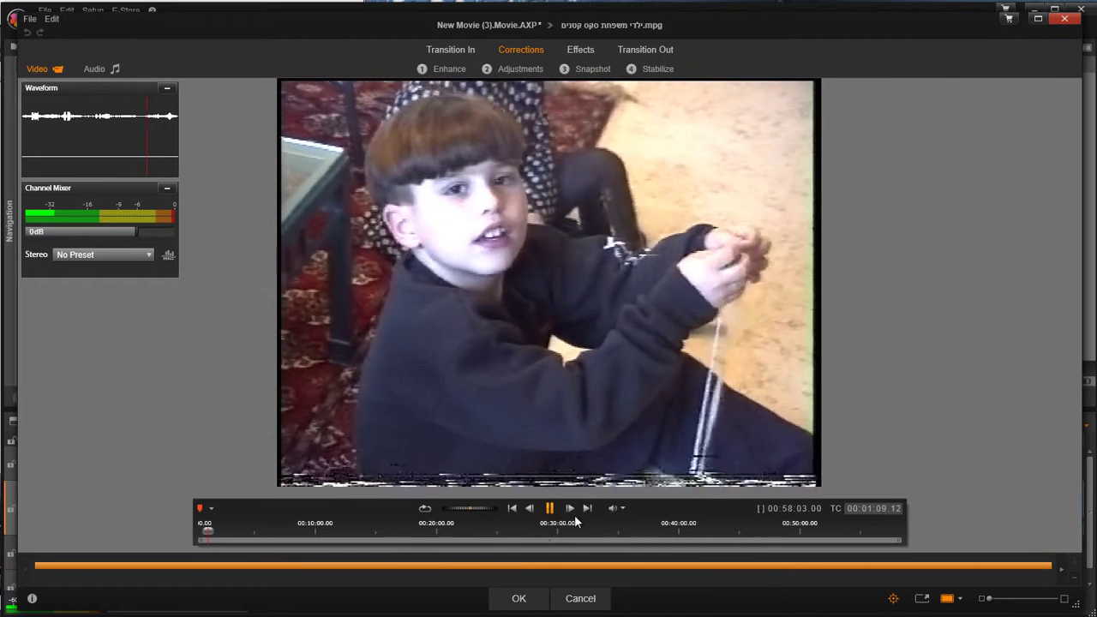
left_click(551, 509)
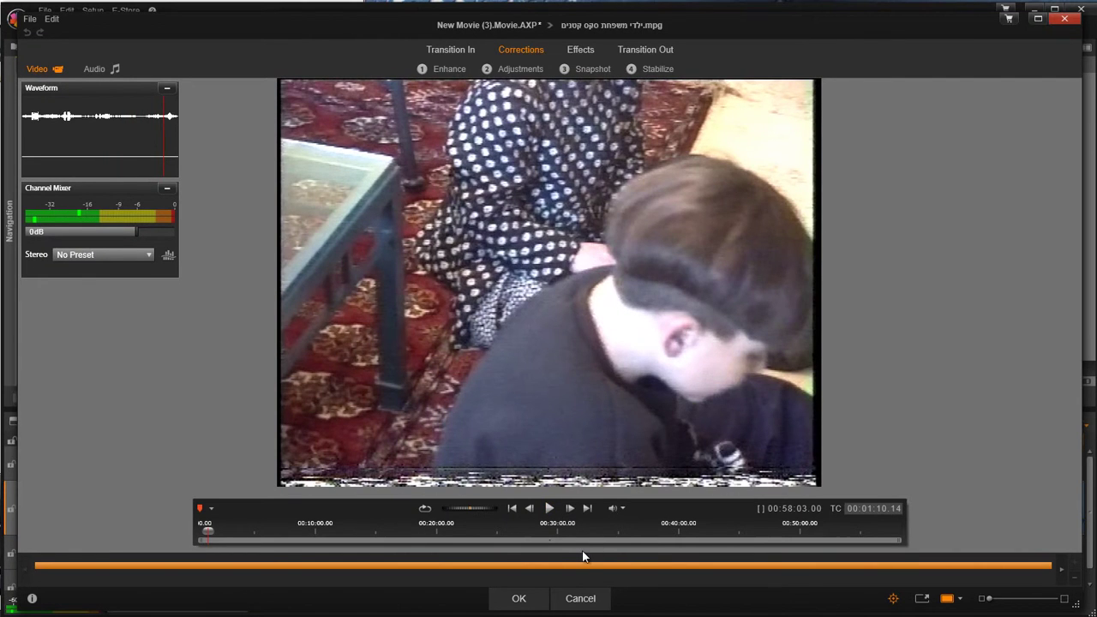
left_click_drag(472, 508, 471, 507)
key("space")
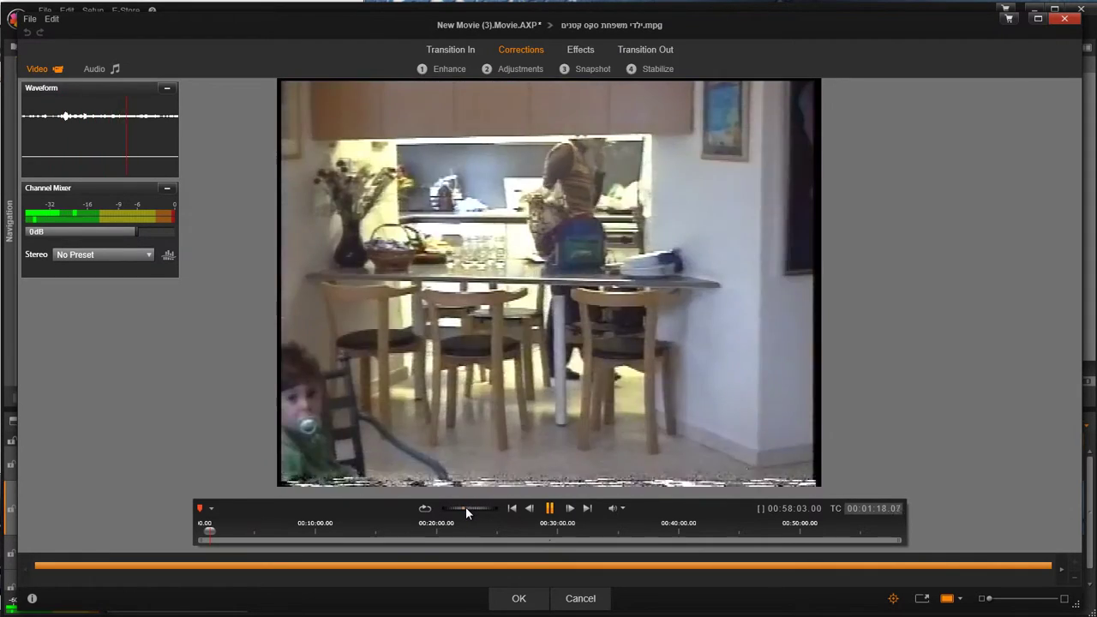
left_click(550, 509)
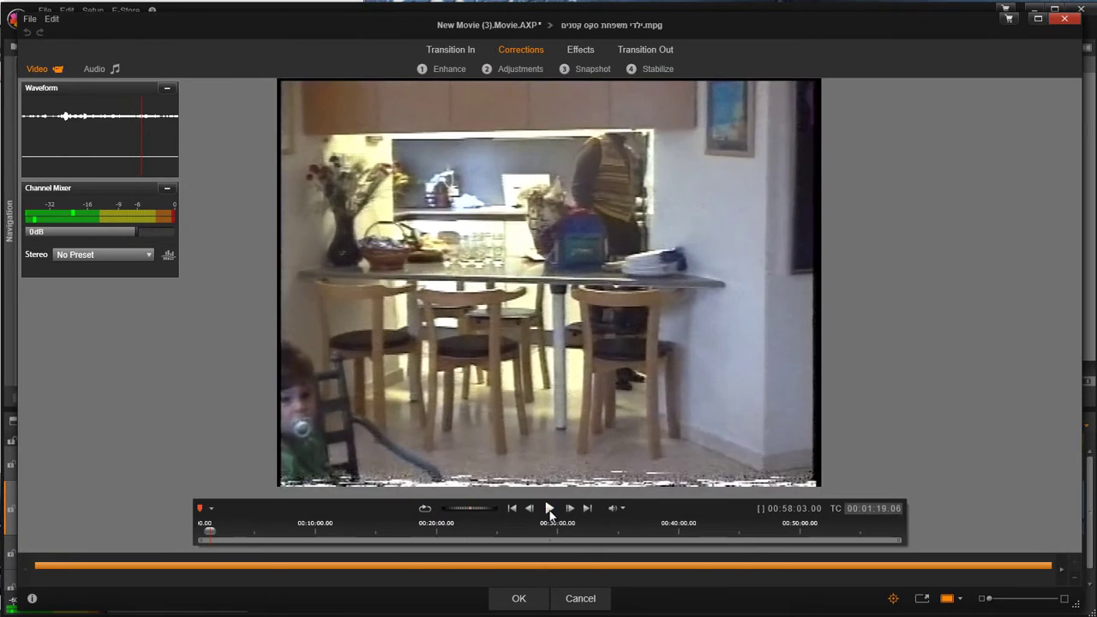
left_click(549, 509)
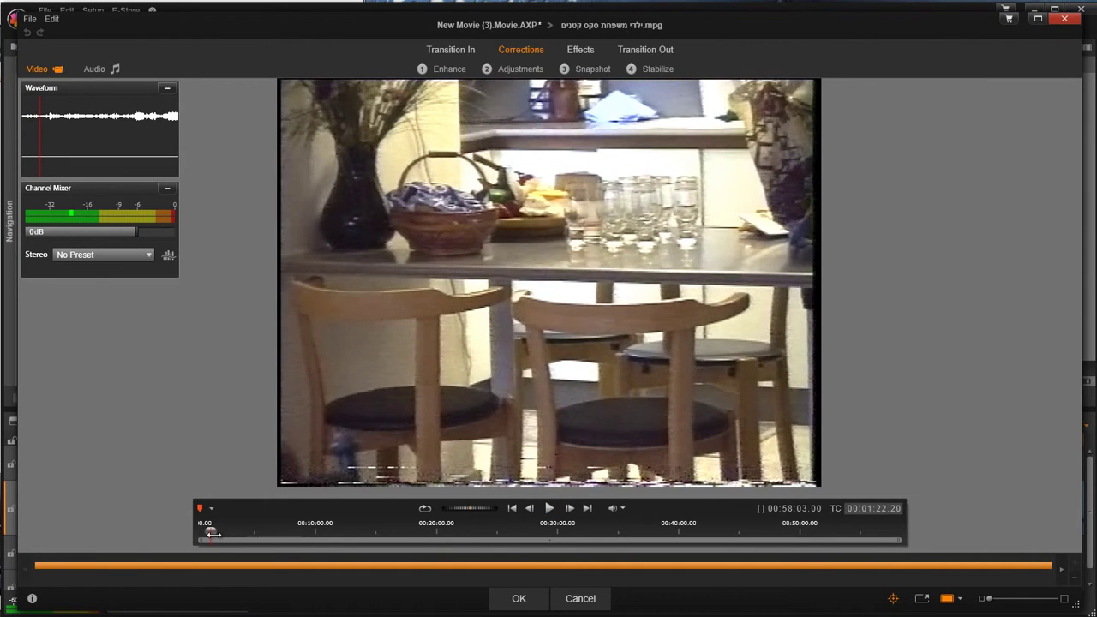
left_click_drag(209, 530, 243, 532)
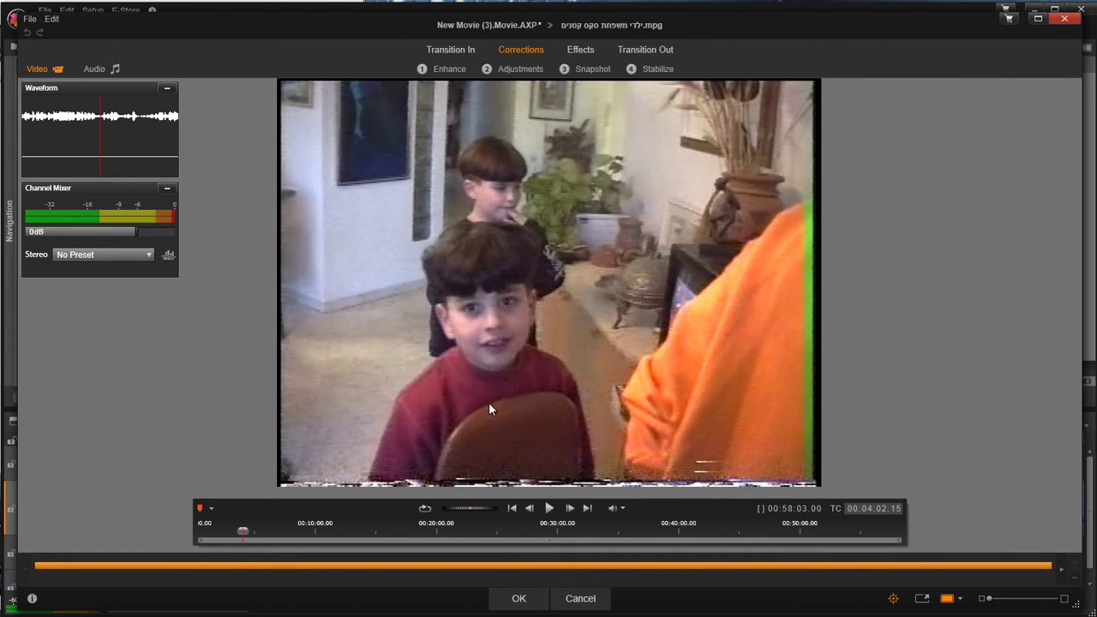
Start a new snapshot, frame a crop around the two boys, preview the crop and save it to the library
left_click(593, 70)
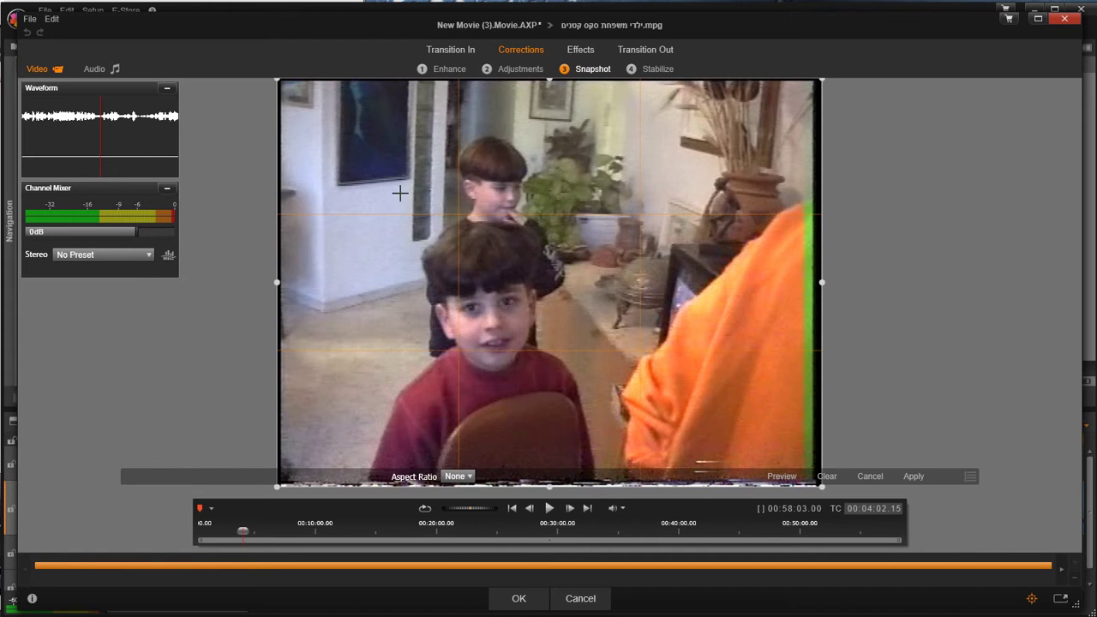
left_click_drag(350, 112, 644, 417)
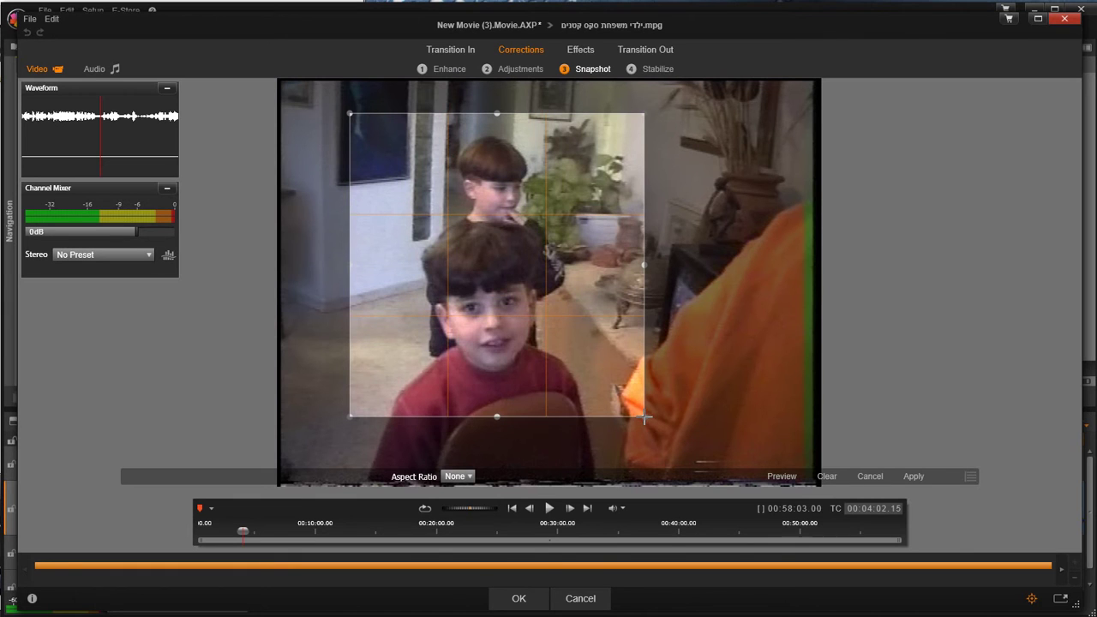
left_click(781, 477)
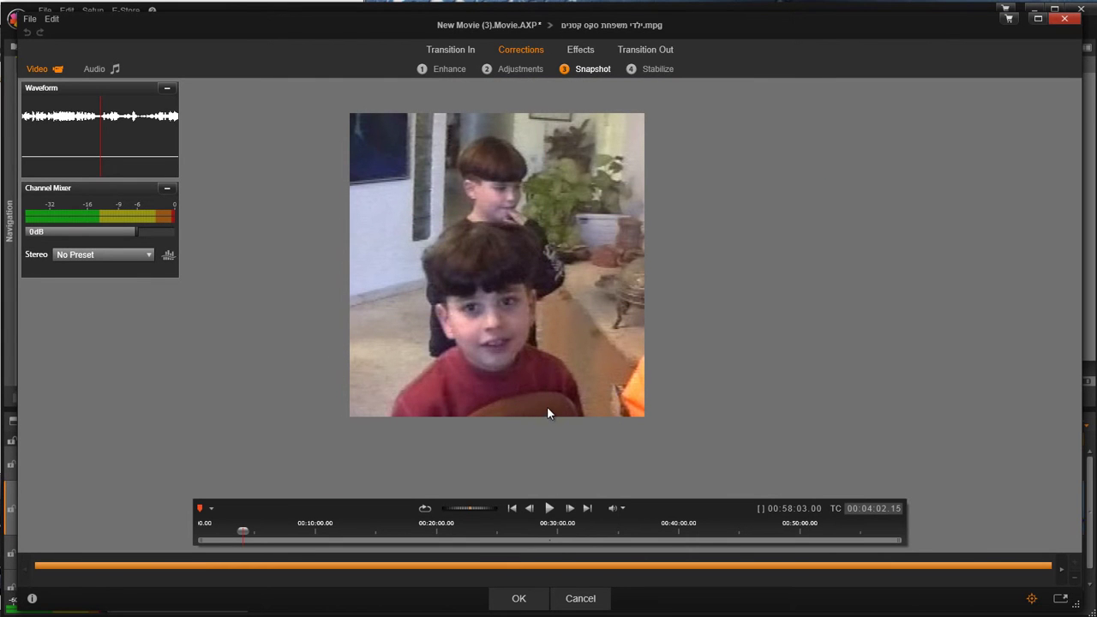
left_click(541, 289)
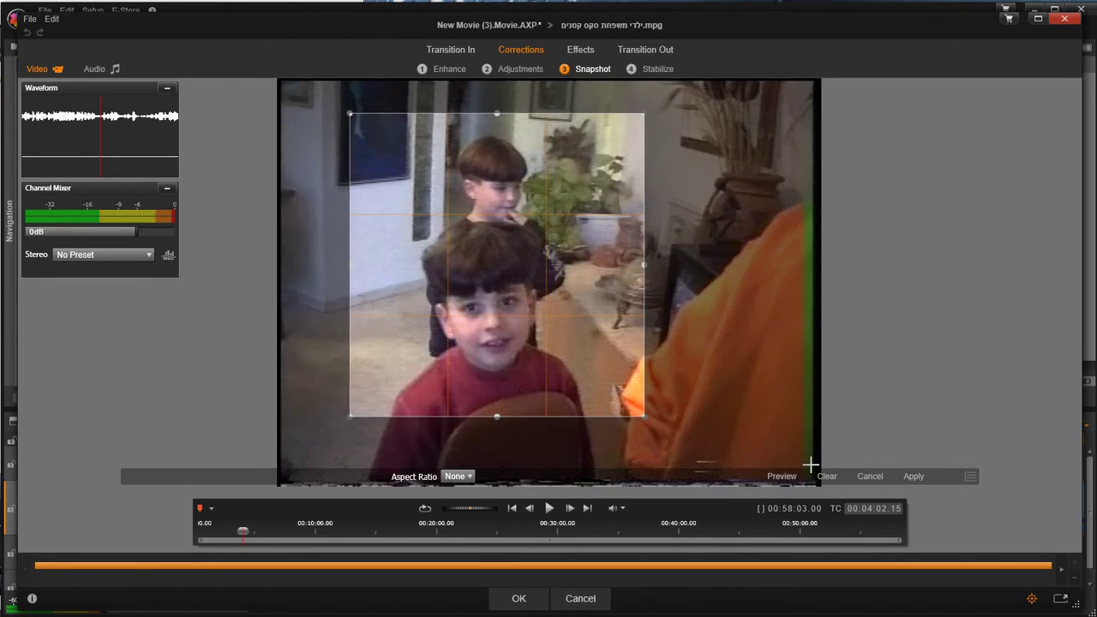
left_click(914, 476)
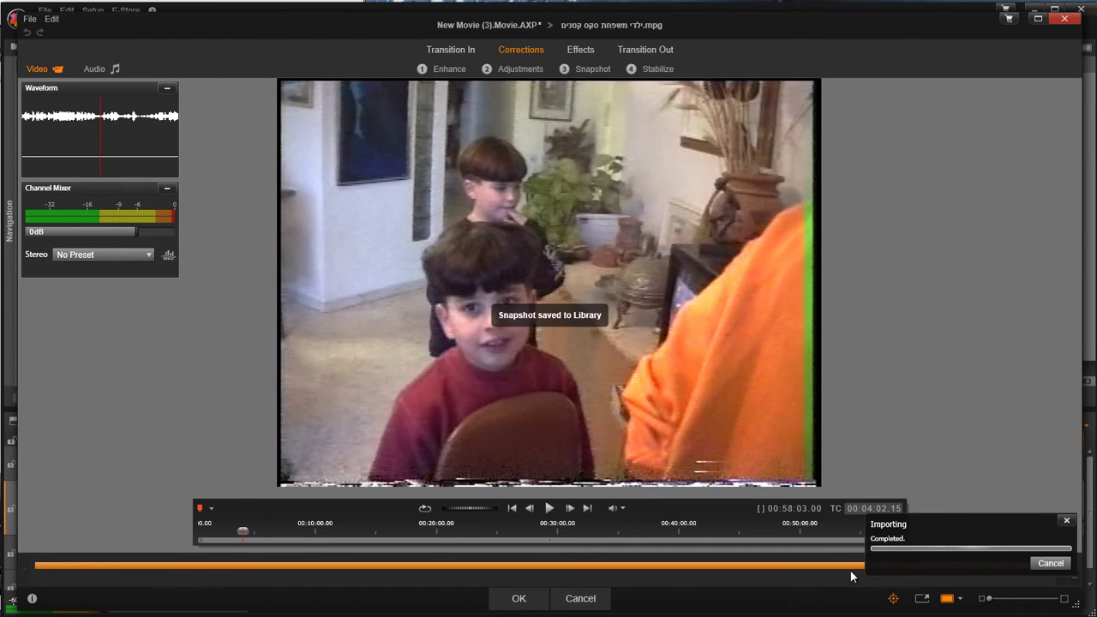
Take a cropped snapshot of the group of children at 00:04:05.09 and close the clip editor
left_click(548, 508)
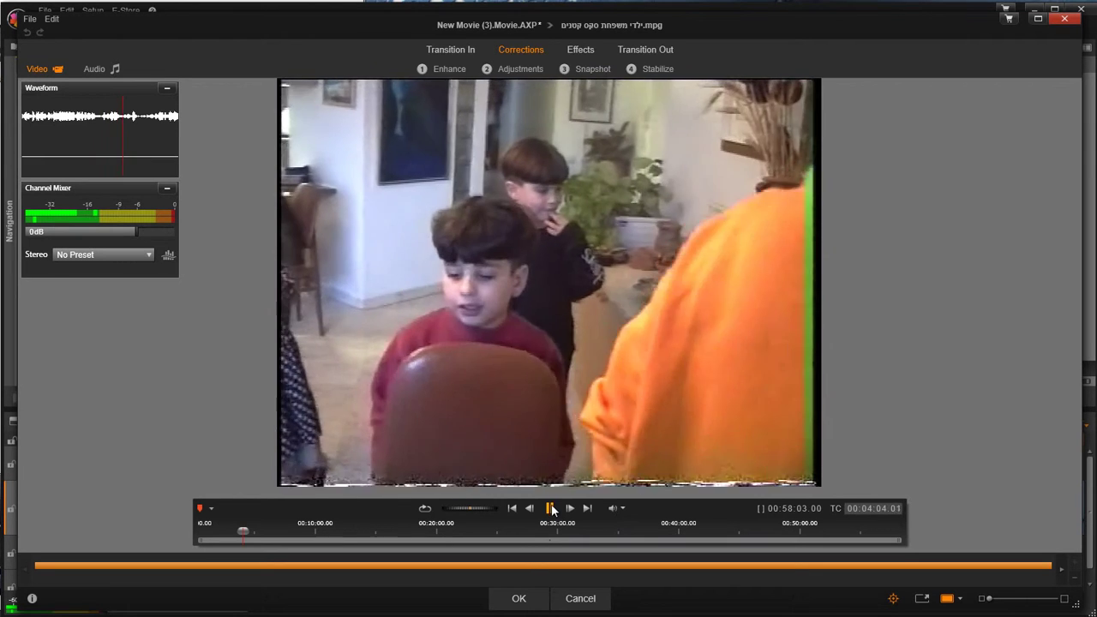
left_click(550, 508)
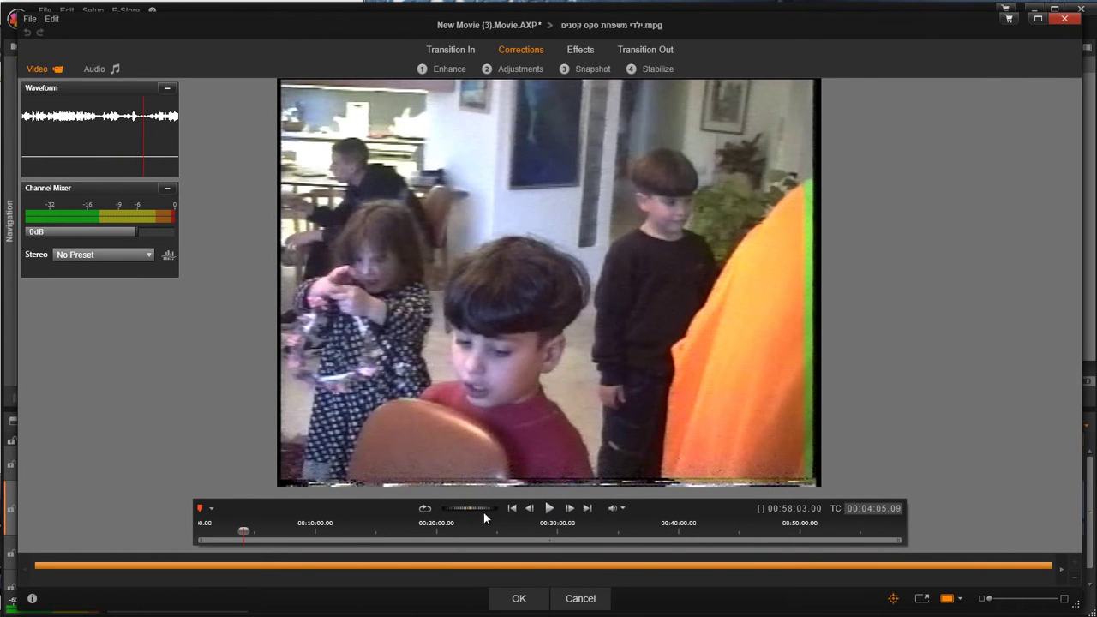
left_click(592, 68)
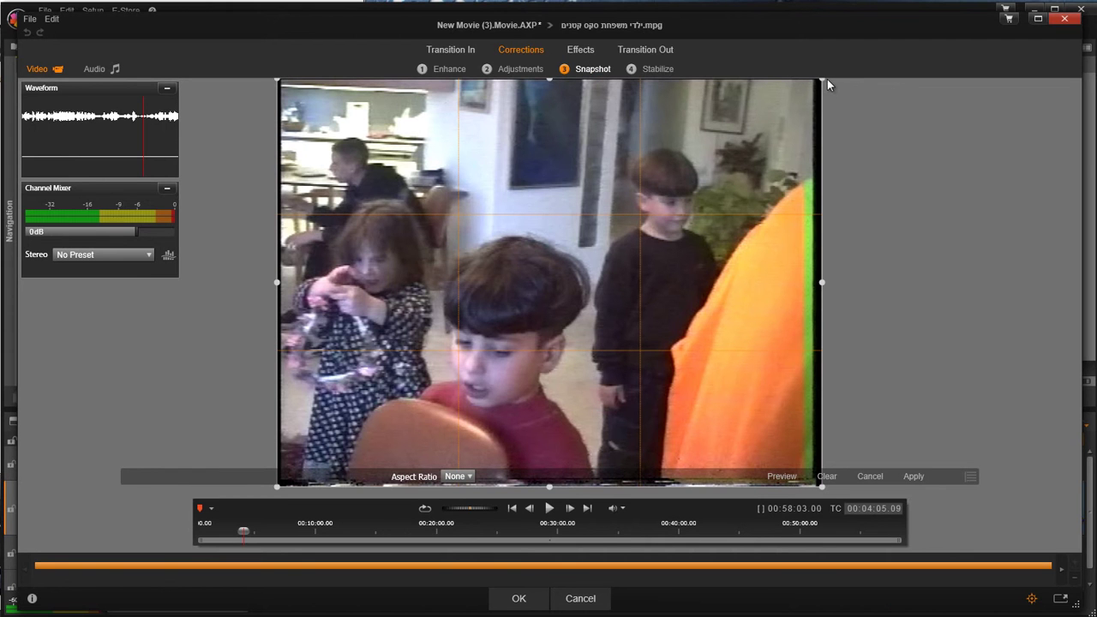
left_click_drag(726, 114, 297, 448)
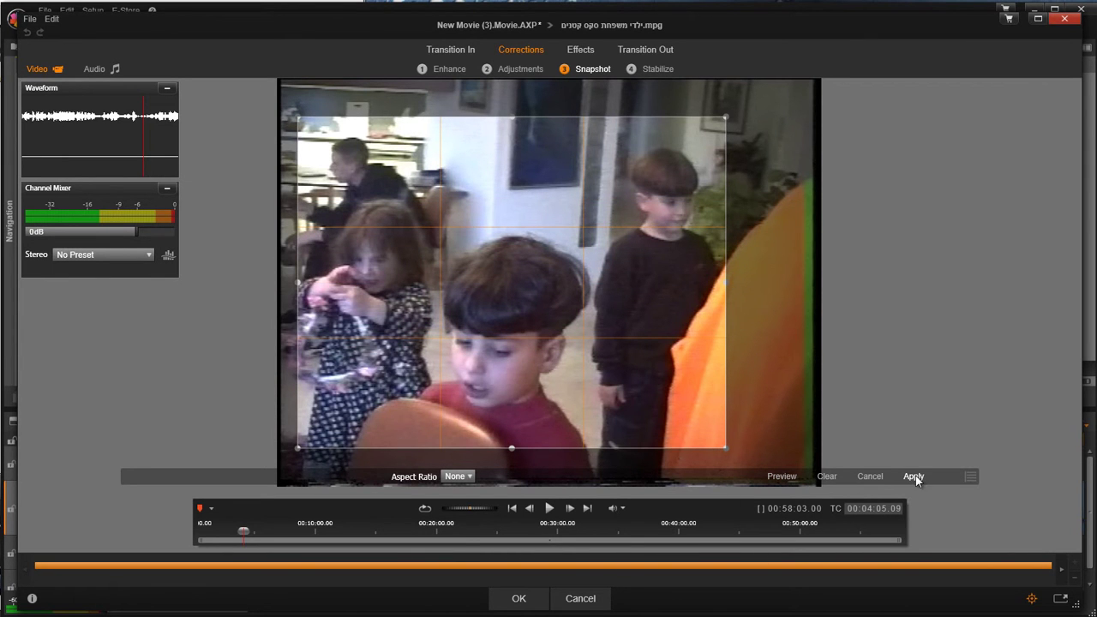
left_click(913, 476)
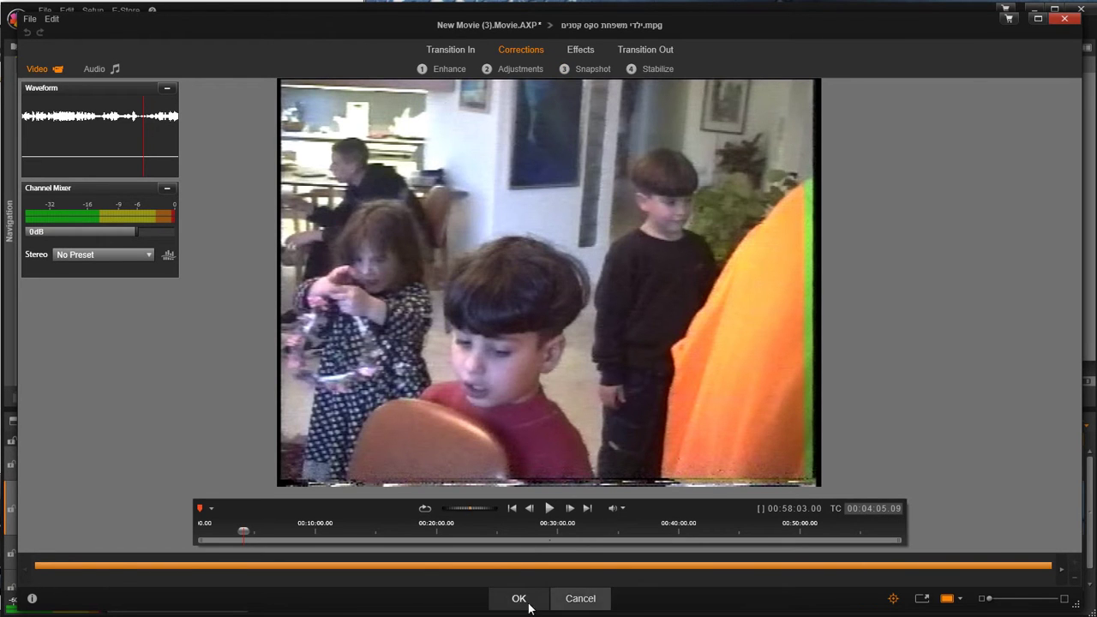
left_click(557, 600)
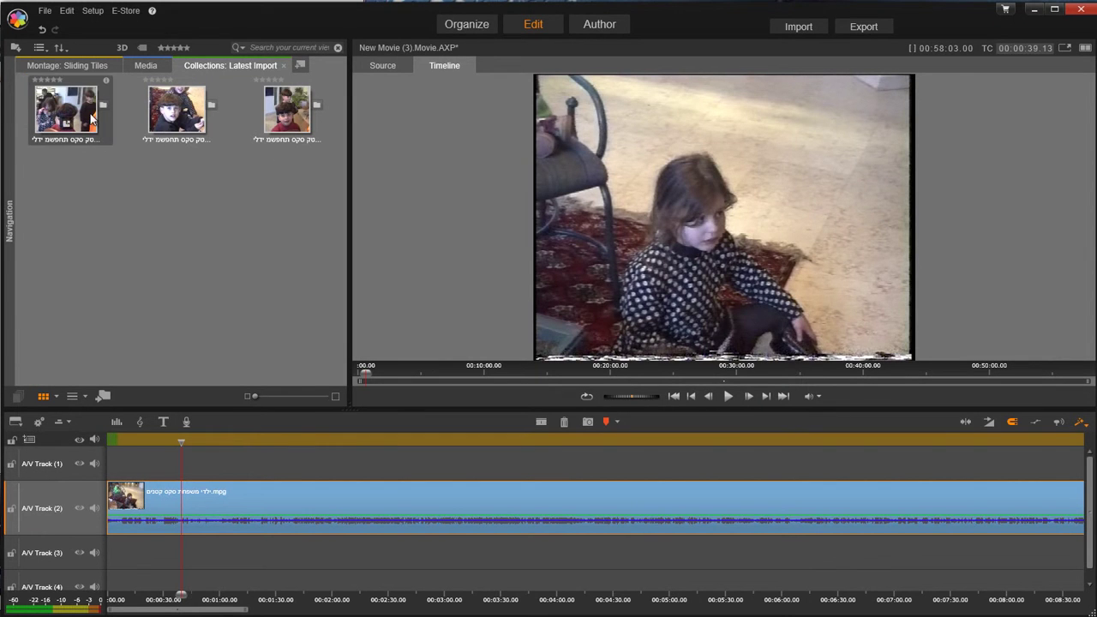
Check the snapshots in the Latest Import collection in the Organize view and place the group snapshot on A/V Track (1) at 00:01:50.13
left_click(10, 221)
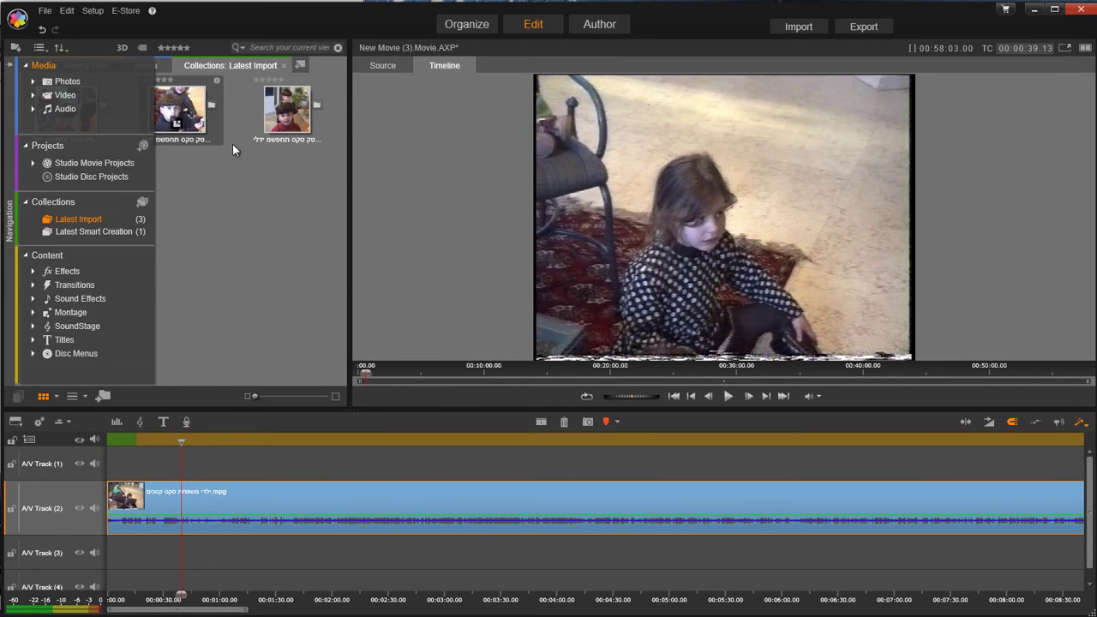
left_click(473, 26)
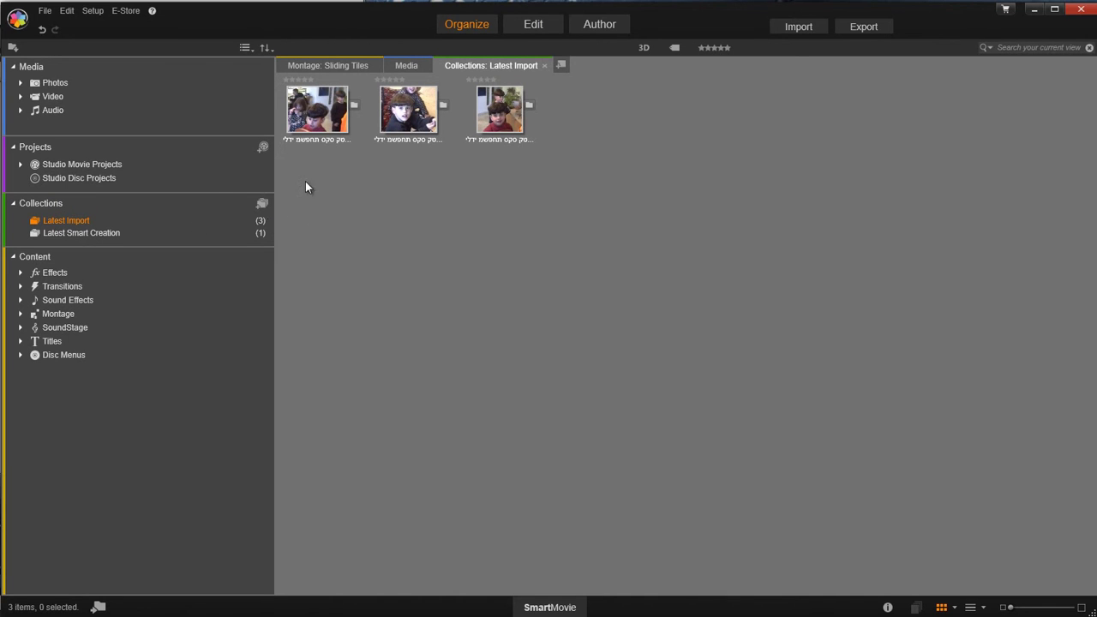
left_click(325, 124)
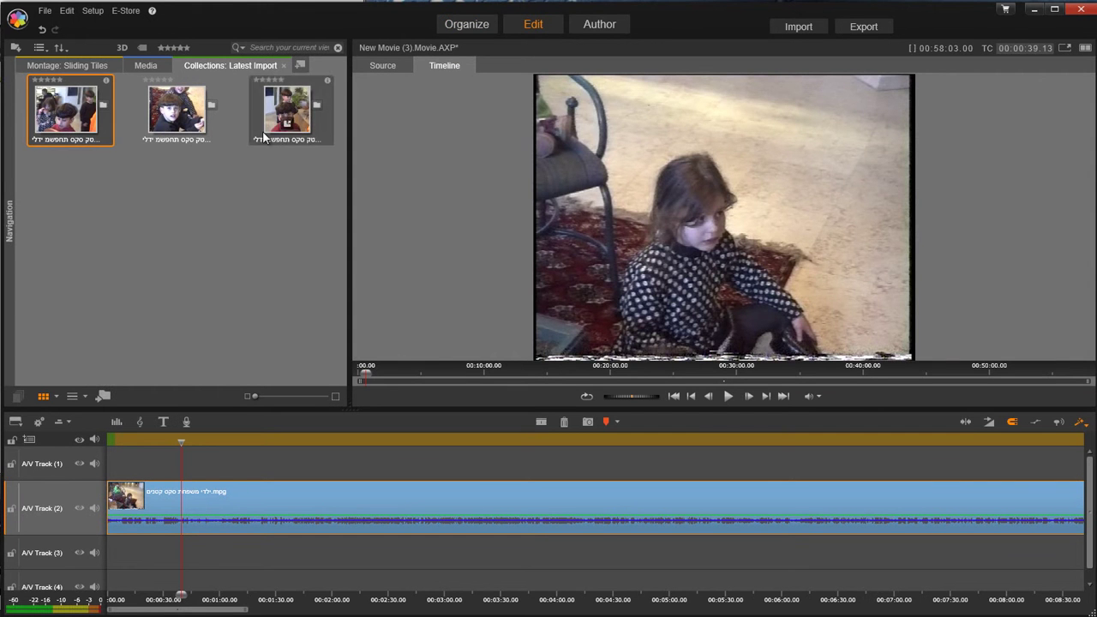
left_click_drag(41, 113, 307, 426)
left_click_drag(314, 464, 314, 465)
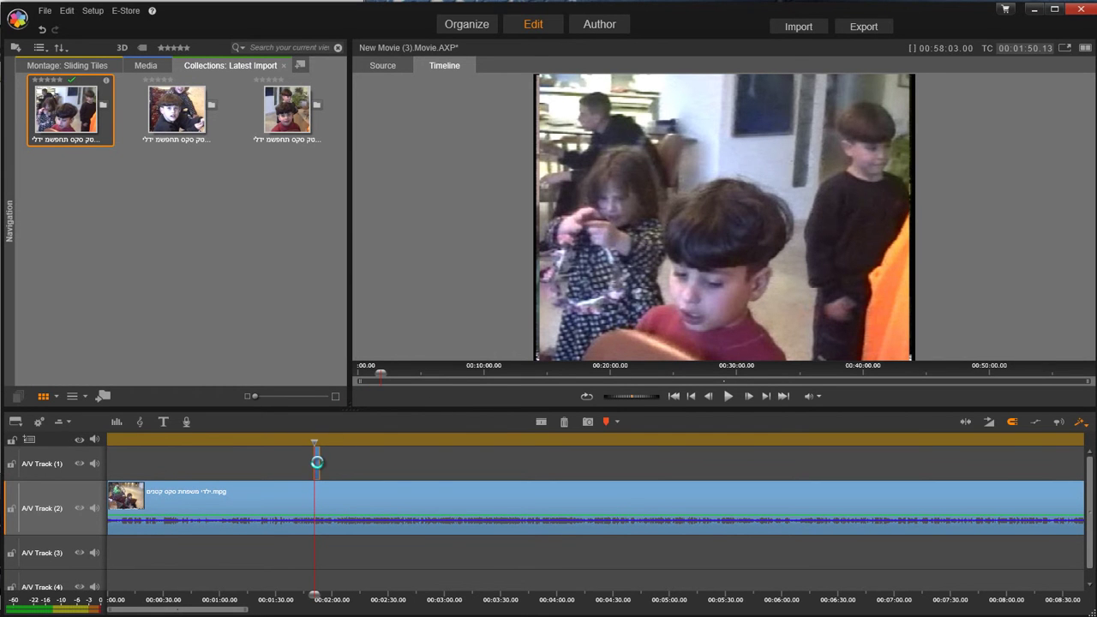
Try the 2D-3D effect Studio PIP on the group snapshot on A/V Track (1) and discard it
double_click(317, 462)
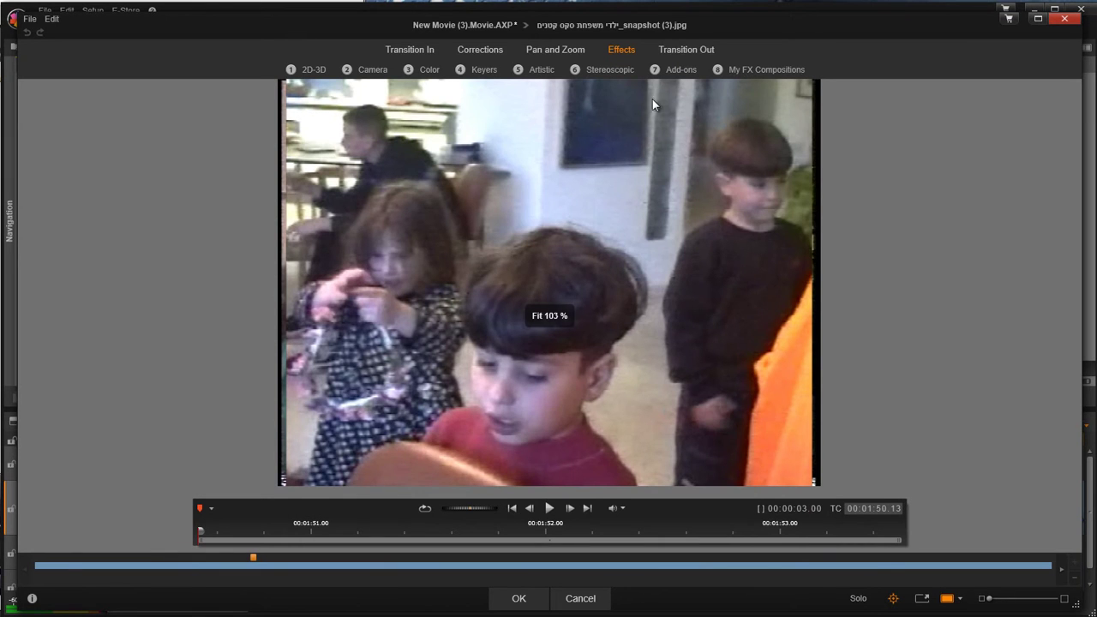
left_click(483, 52)
left_click(616, 49)
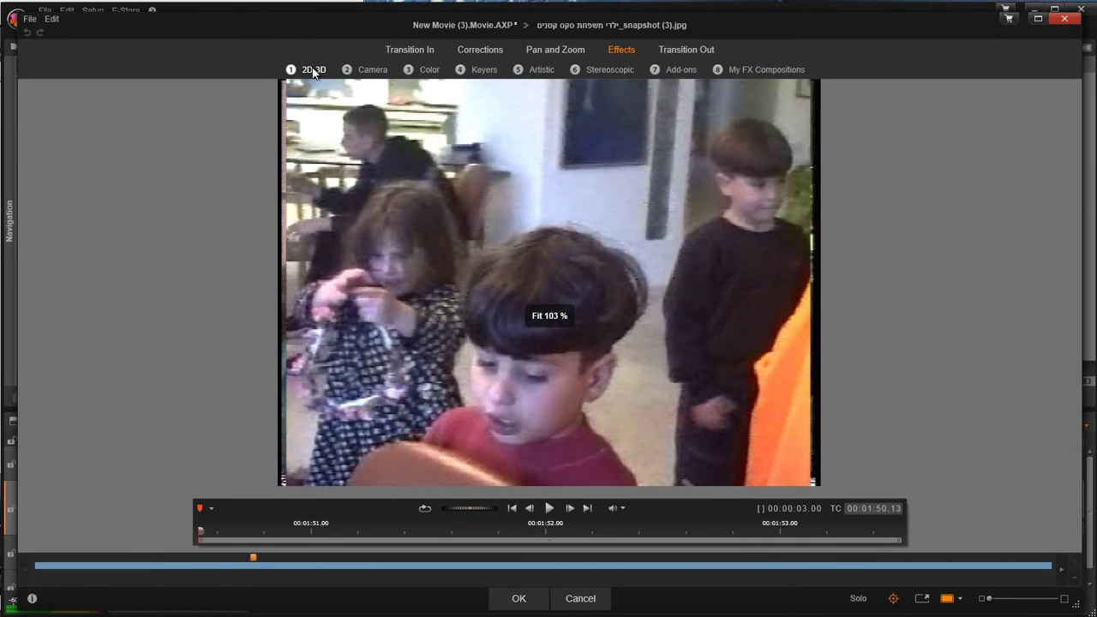
left_click(312, 70)
scroll(839, 133, "down", 6)
scroll(629, 108, "up", 2)
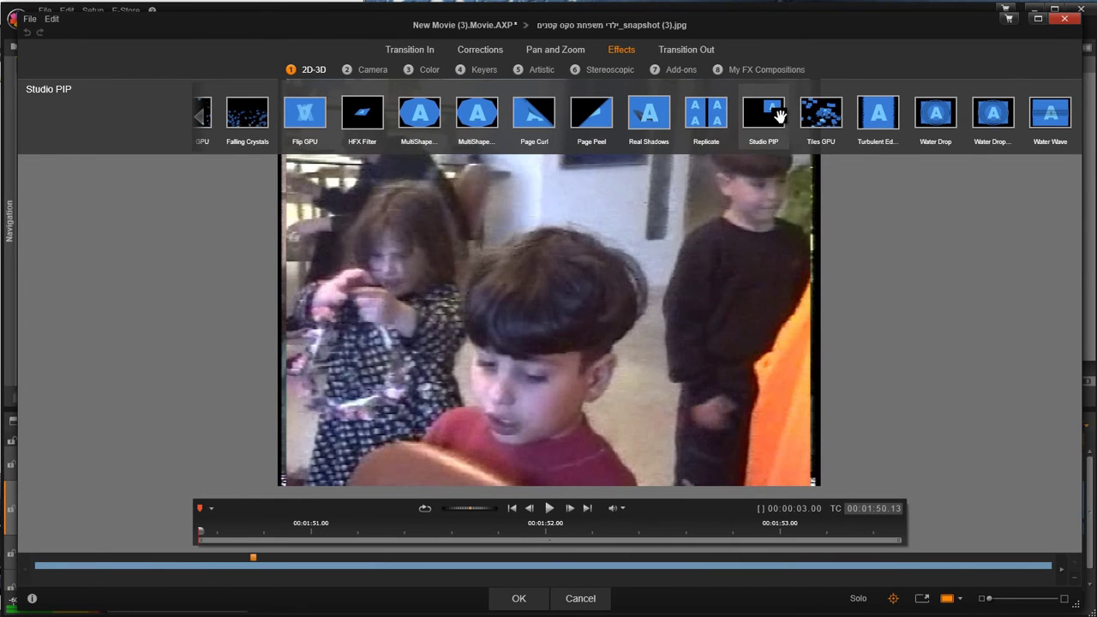
left_click(771, 120)
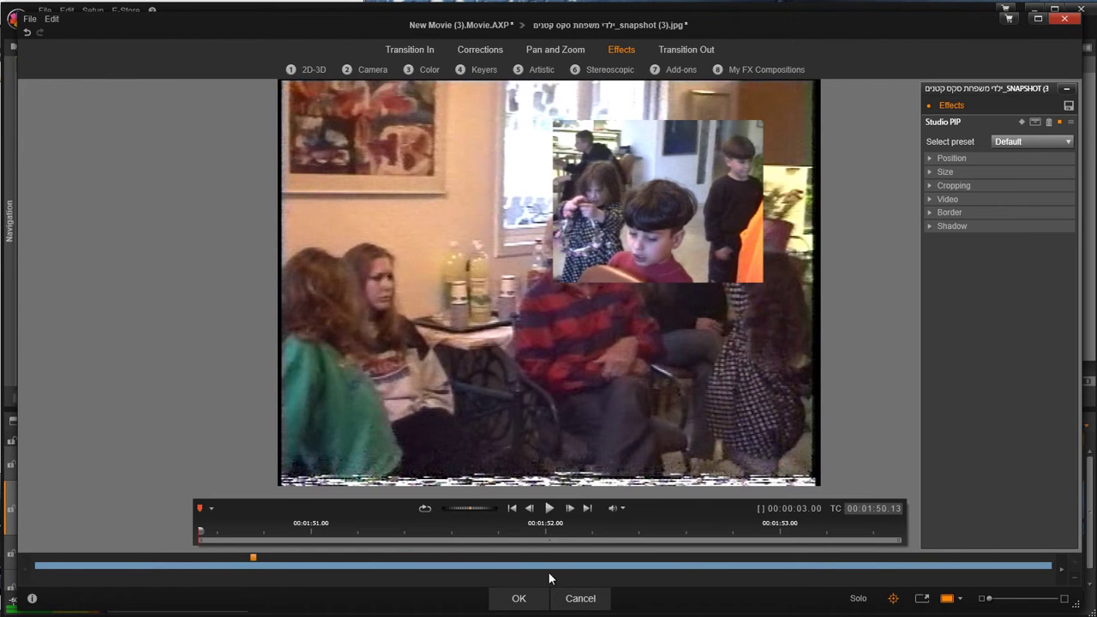
left_click(580, 598)
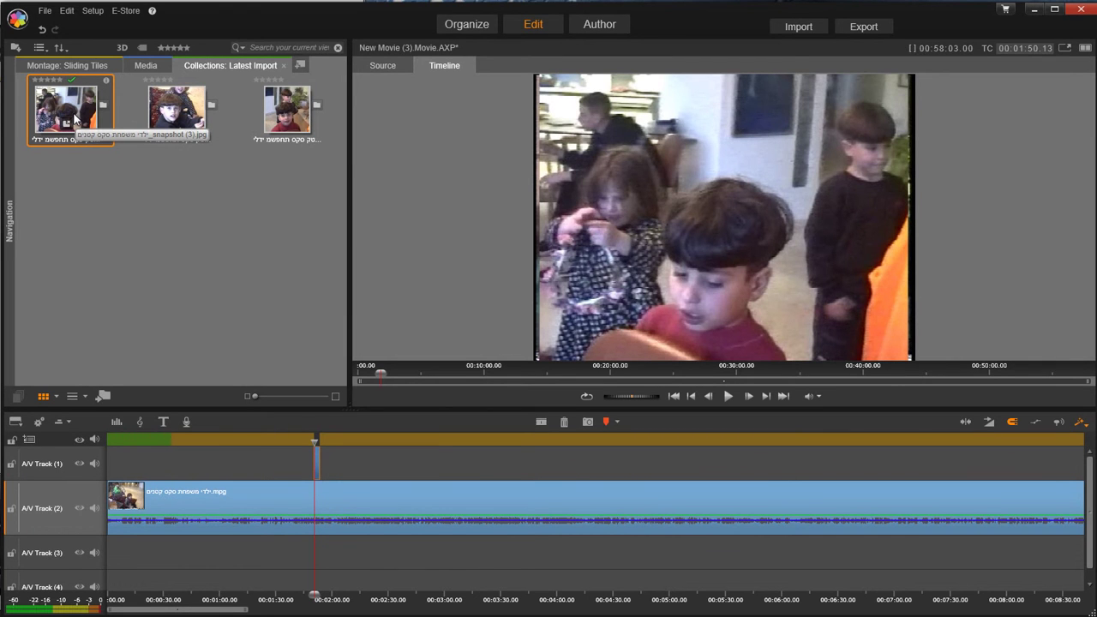
Preview the snapshots in the Latest Import collection, then select all three and show them in Explorer
key("Right")
key("Right")
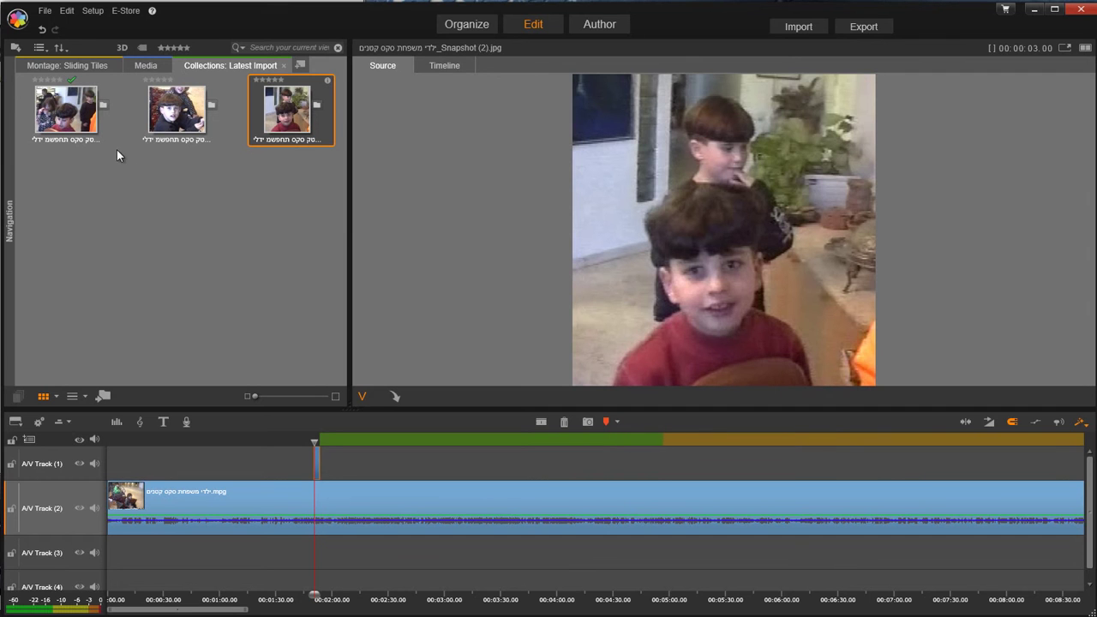
left_click(60, 103)
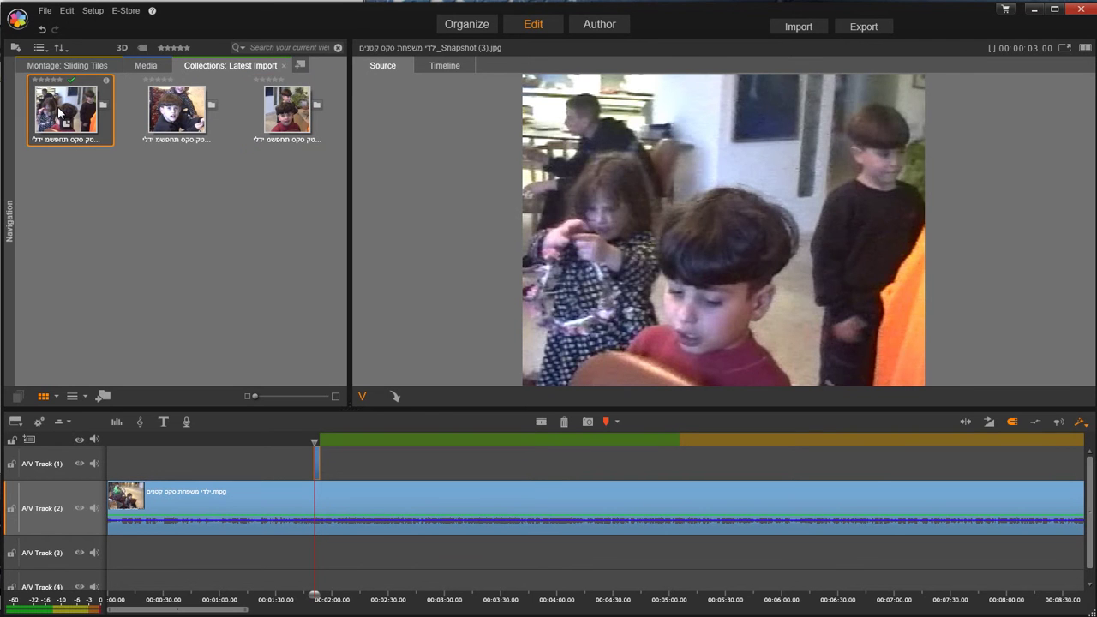
left_click(298, 102, "shift")
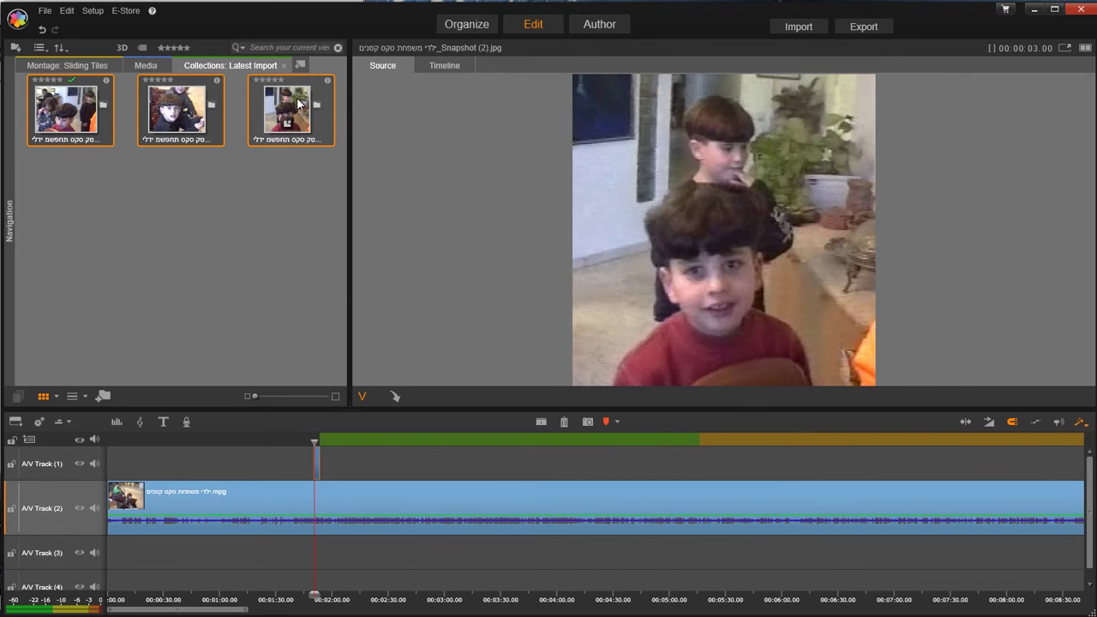
right_click(299, 103)
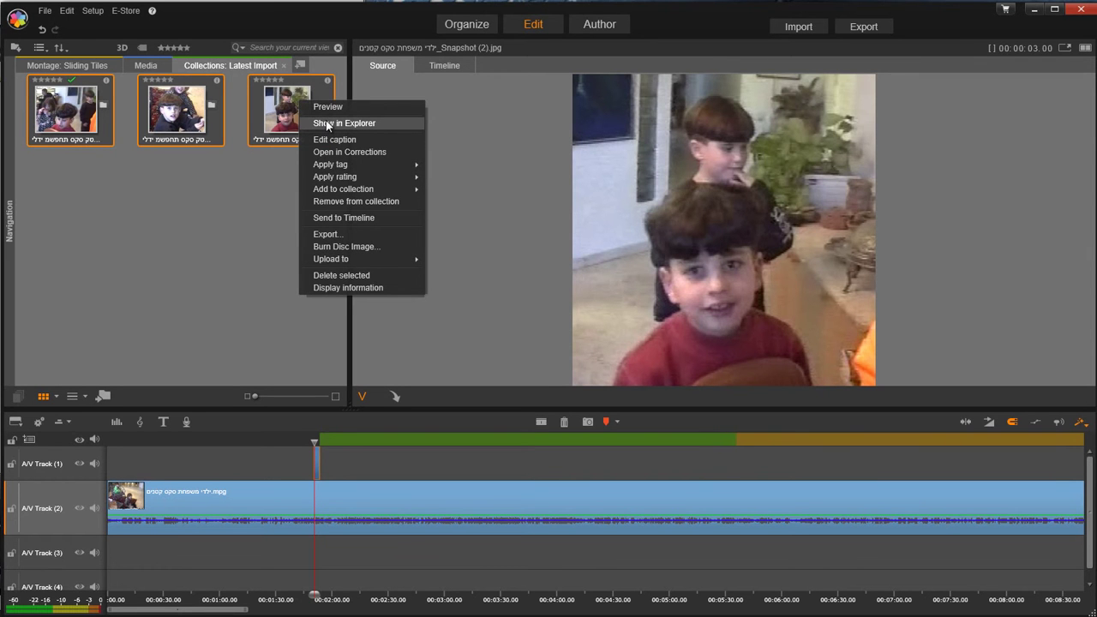
left_click(327, 123)
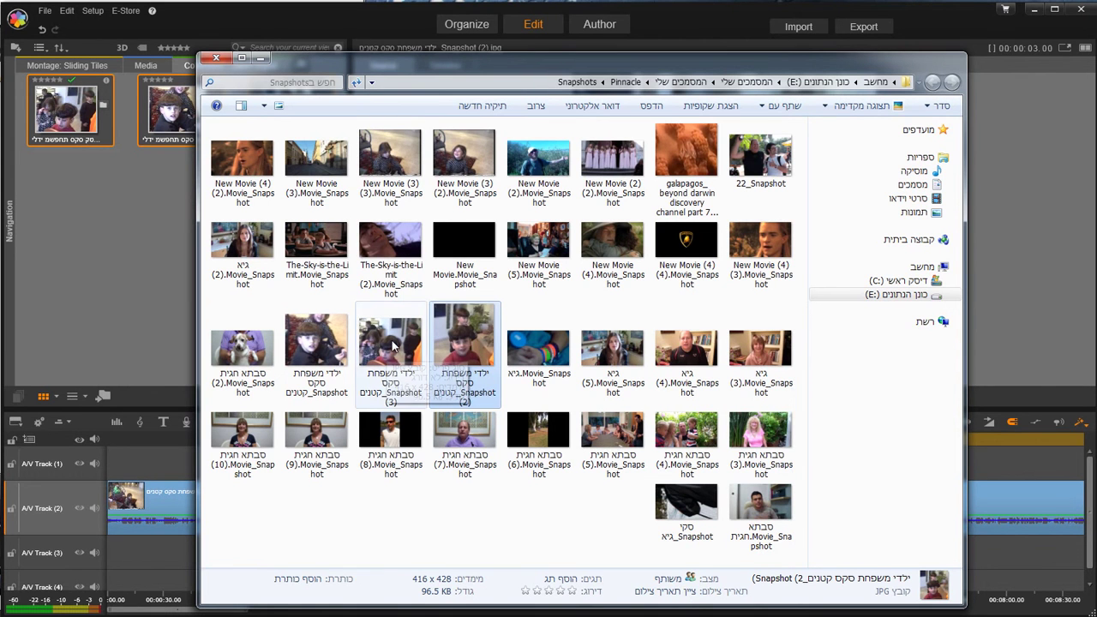
Check the details of the saved snapshot files in the Snapshots folder and close the folder window
left_click(420, 368)
left_click(324, 351)
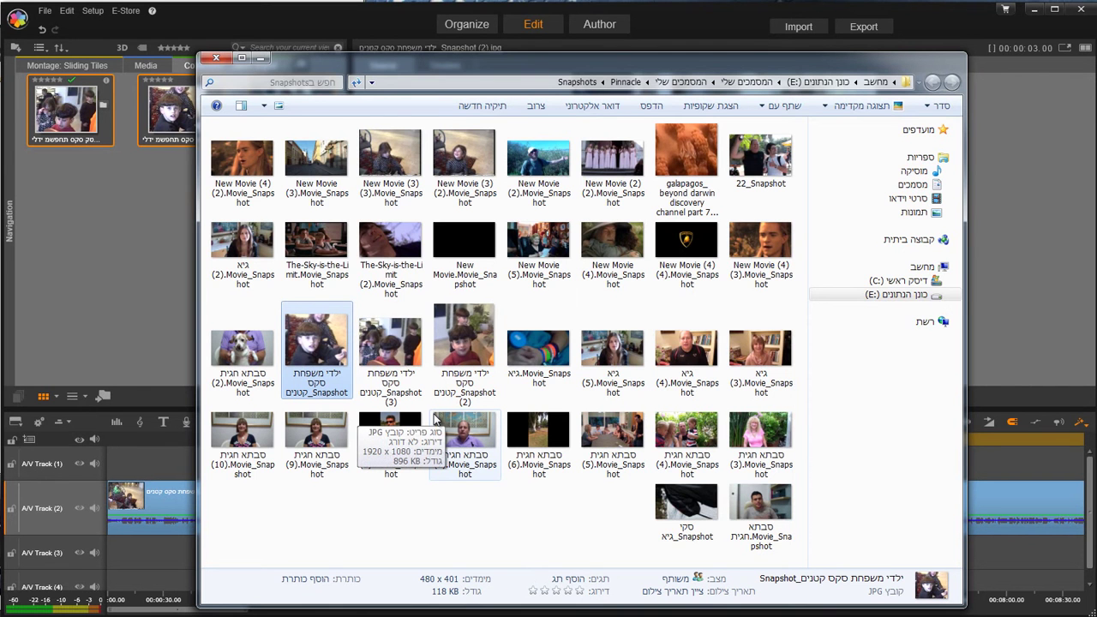
left_click(216, 57)
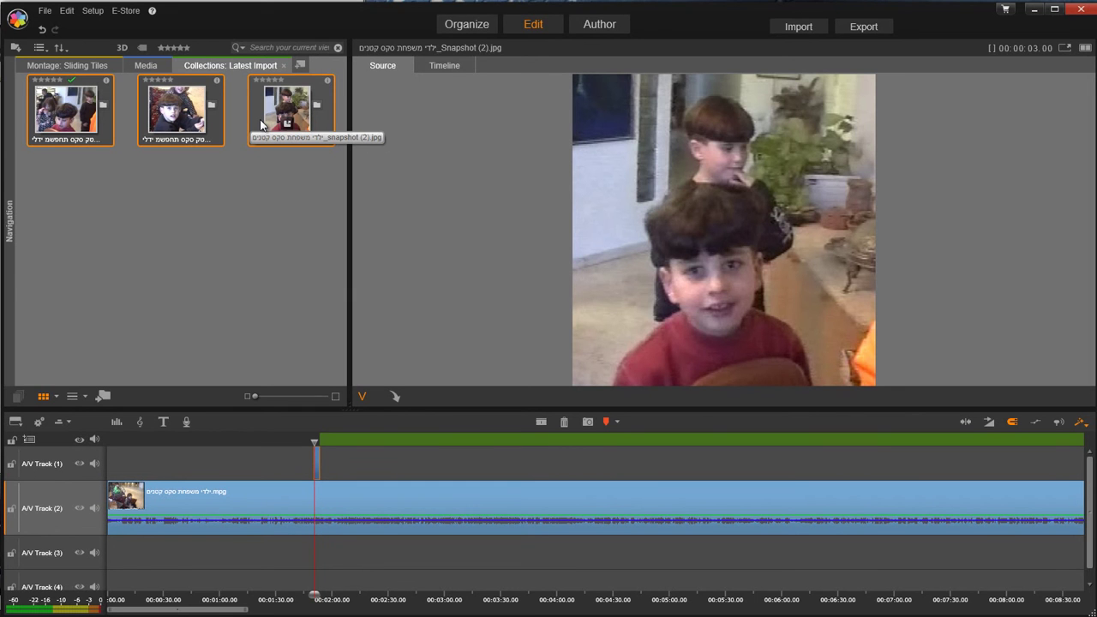
Start a new snapshot from the video clip on A/V Track (2) and move the playhead to the seated boy at 00:25:05.11
left_click(491, 502)
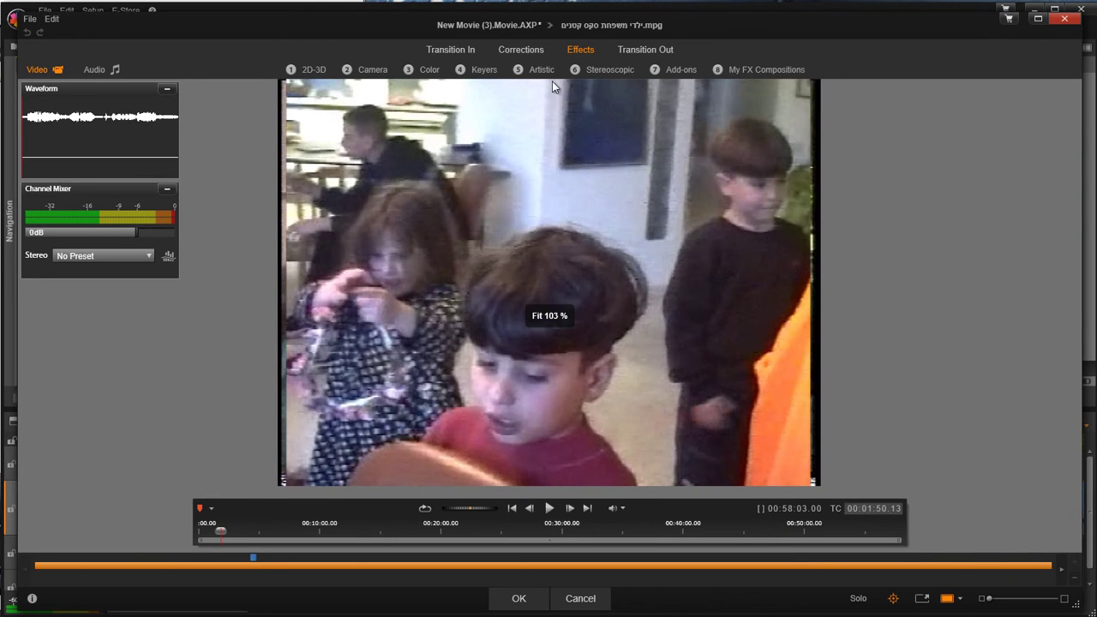
left_click(525, 50)
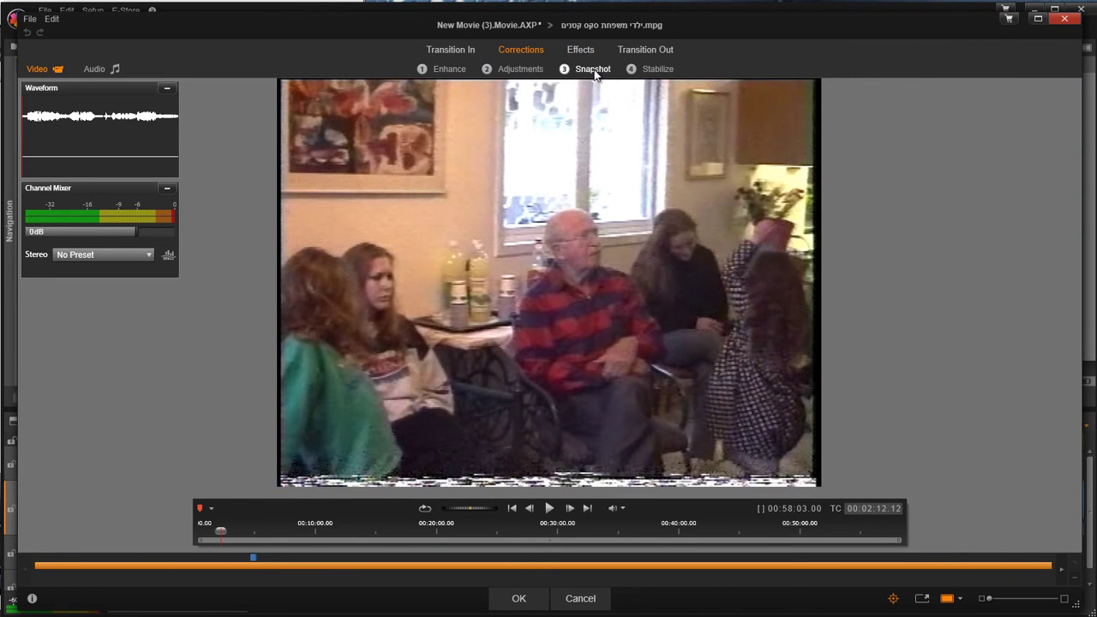
left_click(593, 68)
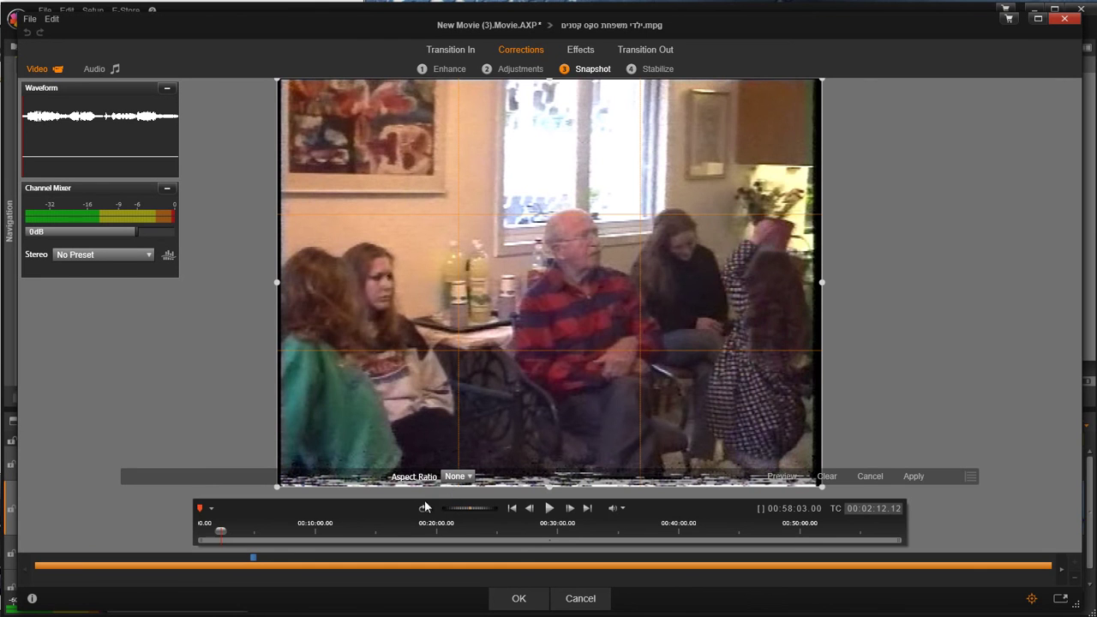
left_click(550, 508)
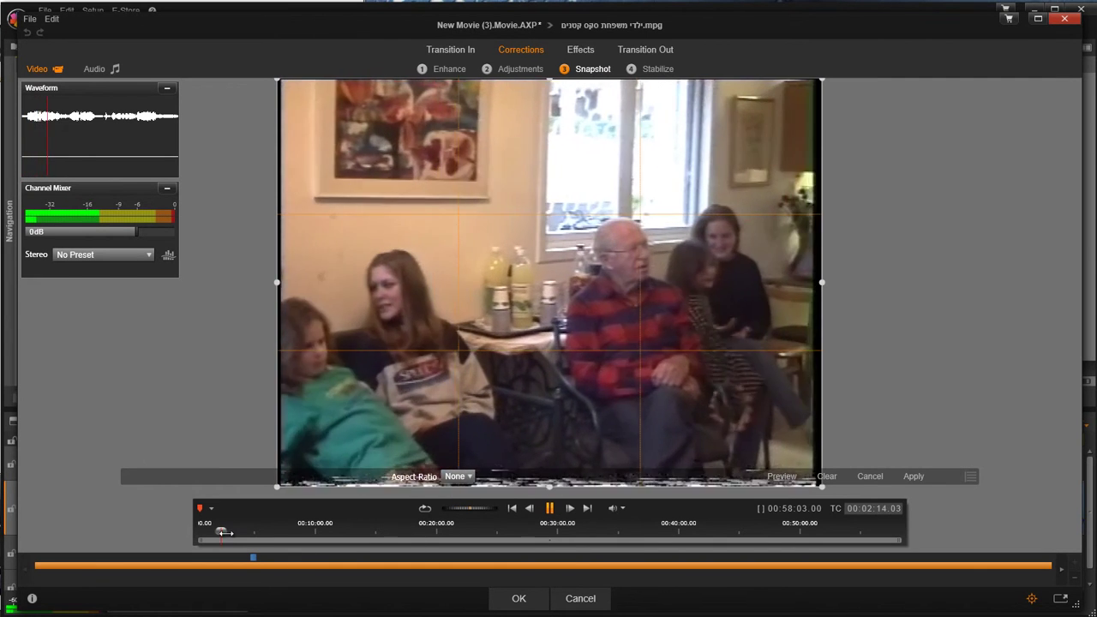
left_click_drag(251, 526, 497, 524)
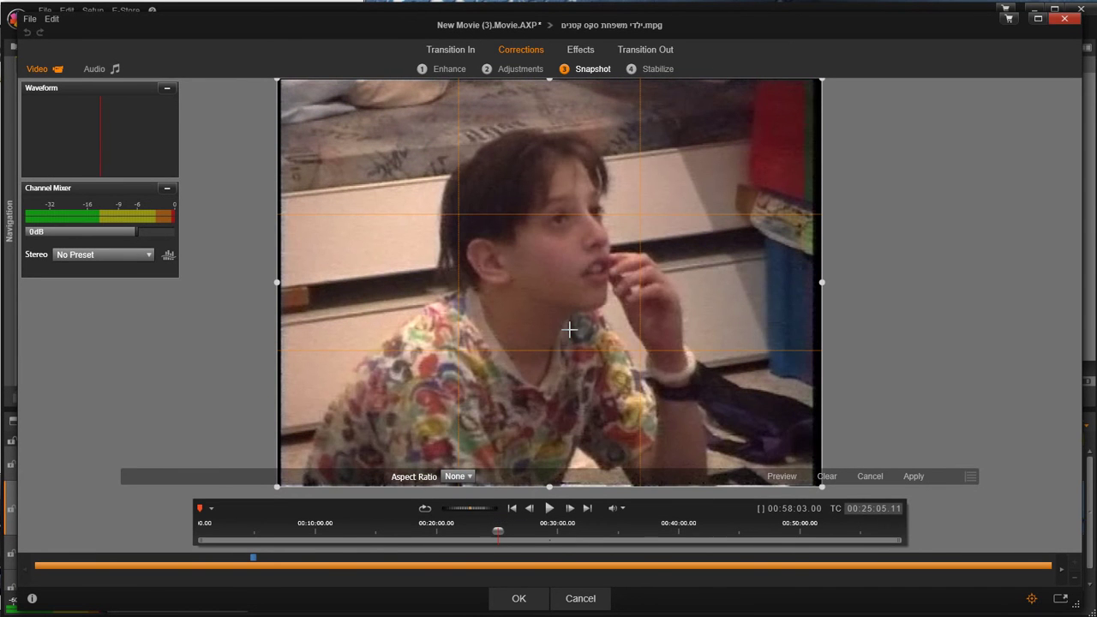
Frame a crop around the boy's head and upper body, save the snapshot to the library and close the clip editor
left_click_drag(362, 106, 749, 448)
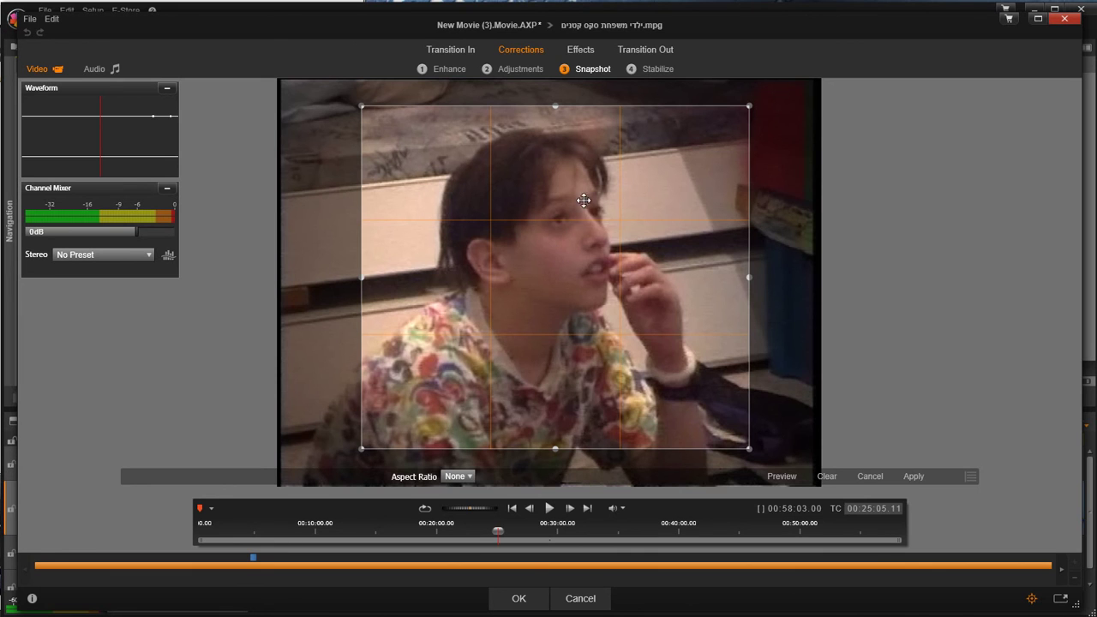
left_click(913, 477)
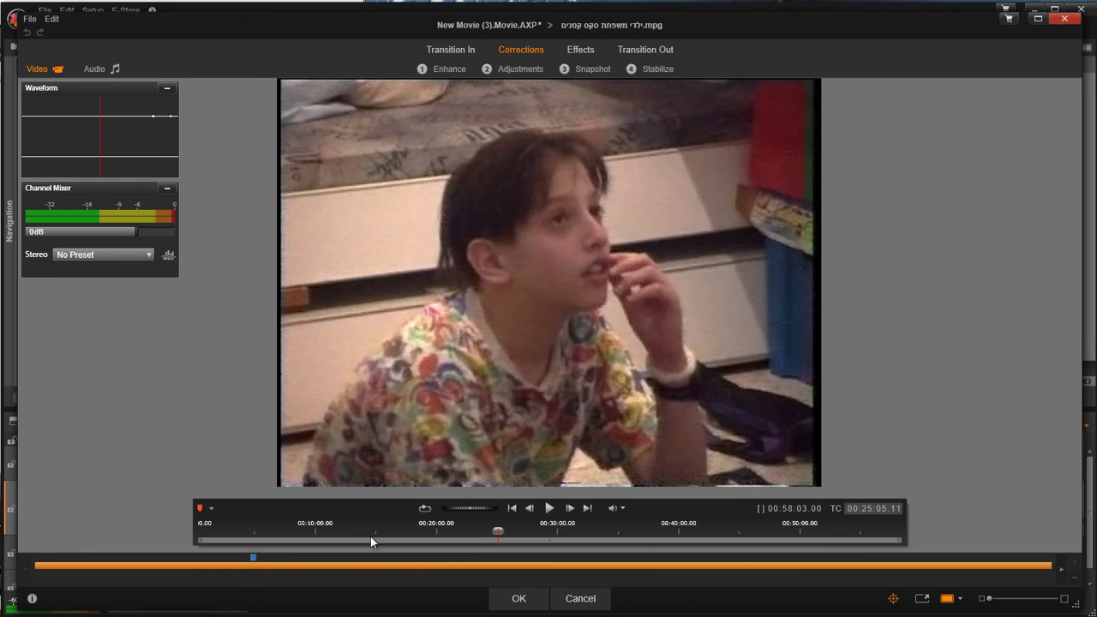
left_click(518, 598)
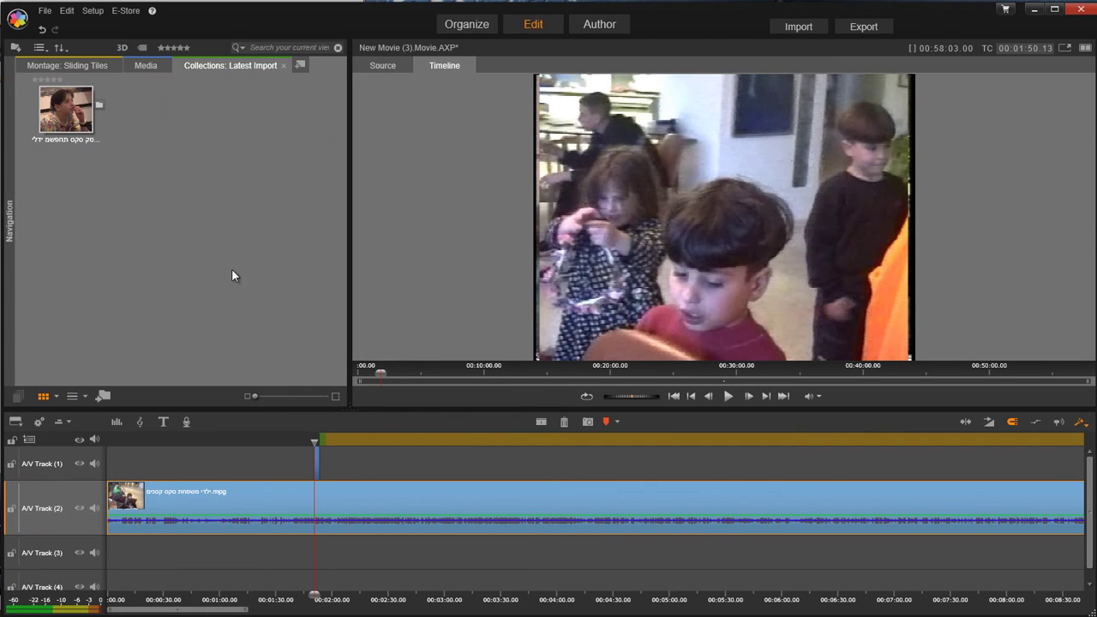
Select the new snapshot of the boy in the Latest Import collection to view it in the source viewer
right_click(70, 110)
left_click(100, 138)
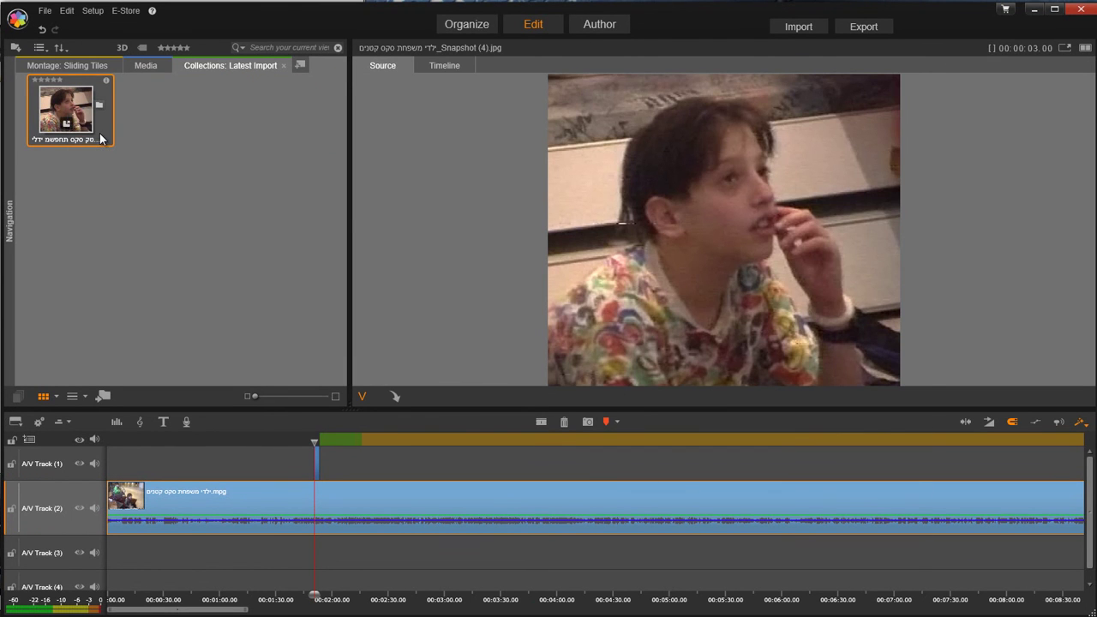